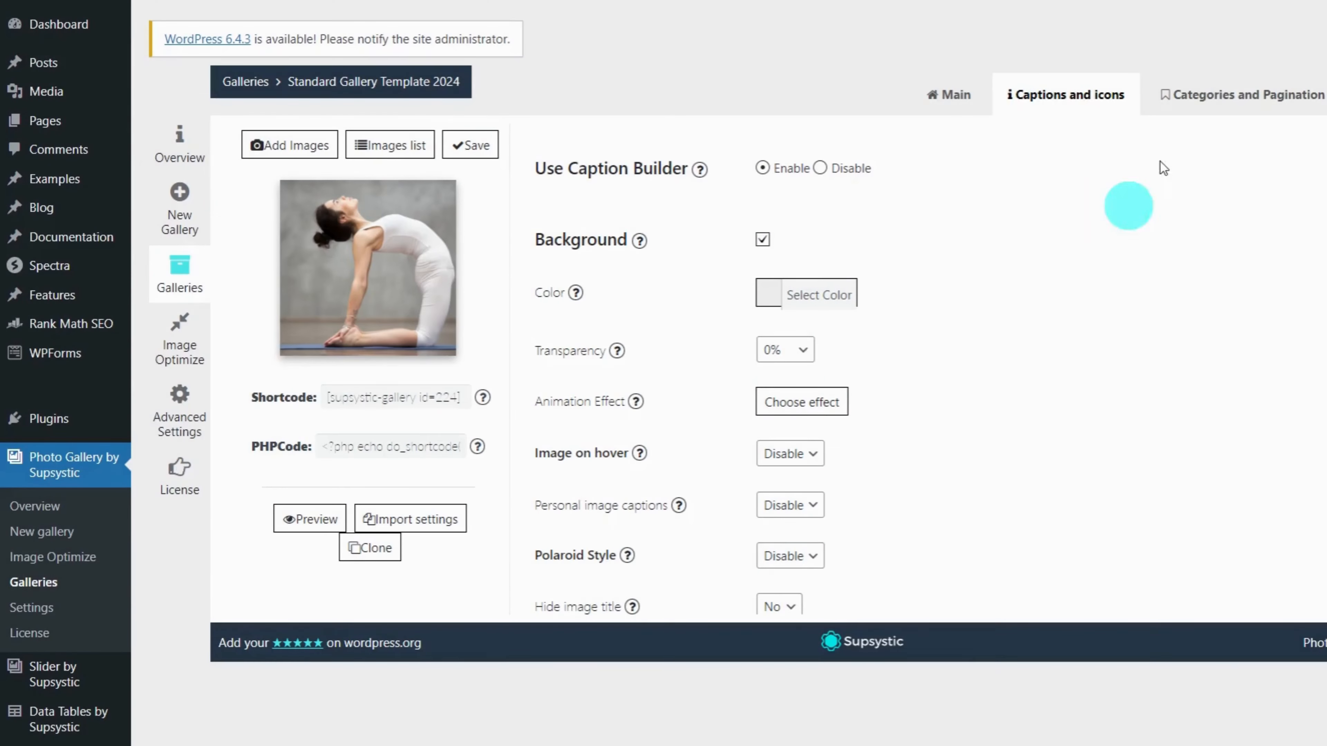
Enable categories in the Standard Gallery Template 2024 gallery's Categories and Pagination settings and save the gallery.
{"action": "left_click", "coordinate": [1235, 102]}
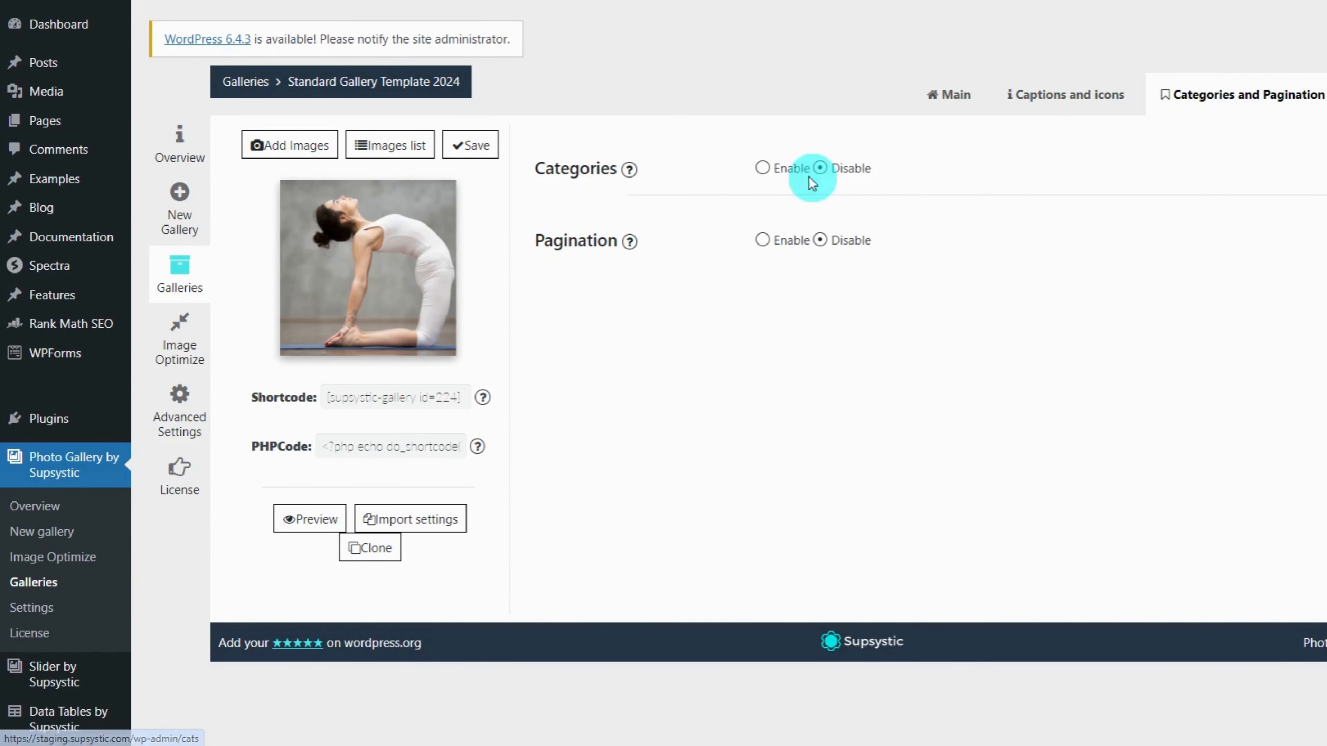
{"action": "left_click", "coordinate": [764, 168]}
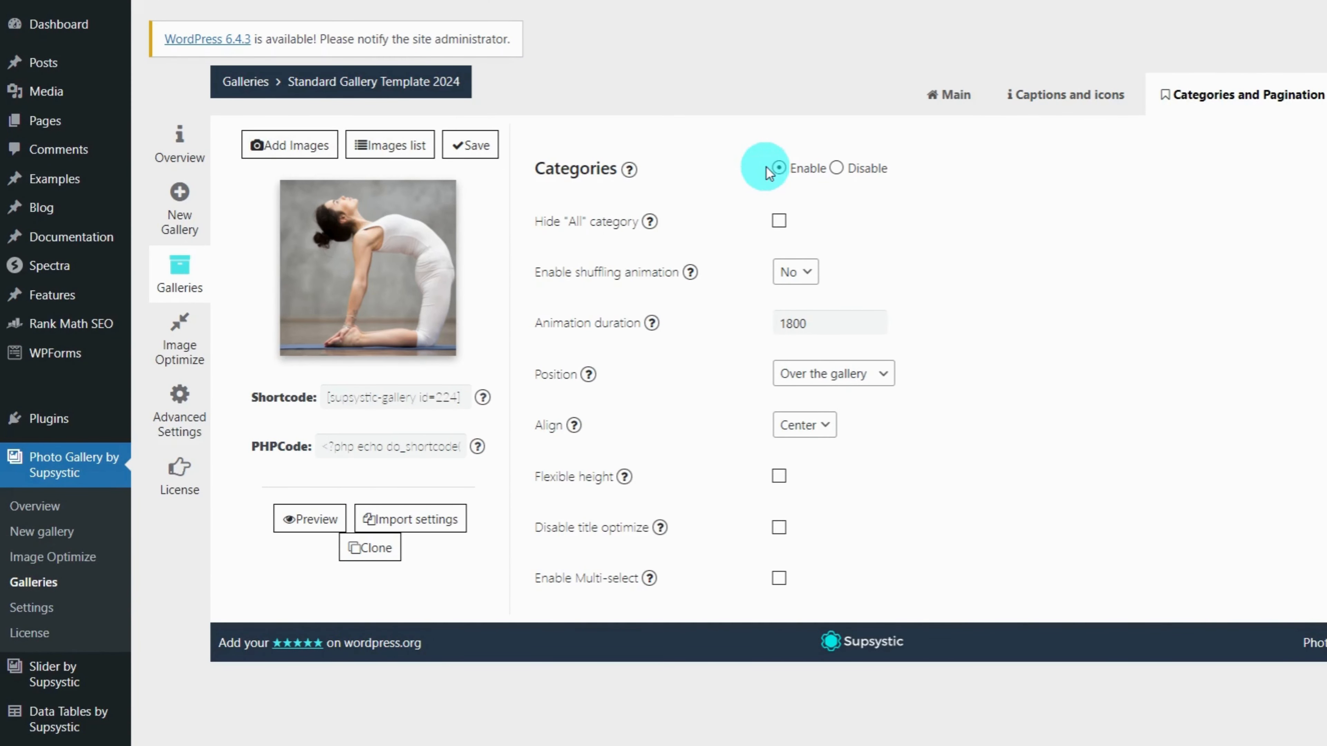
{"action": "left_click", "coordinate": [471, 145]}
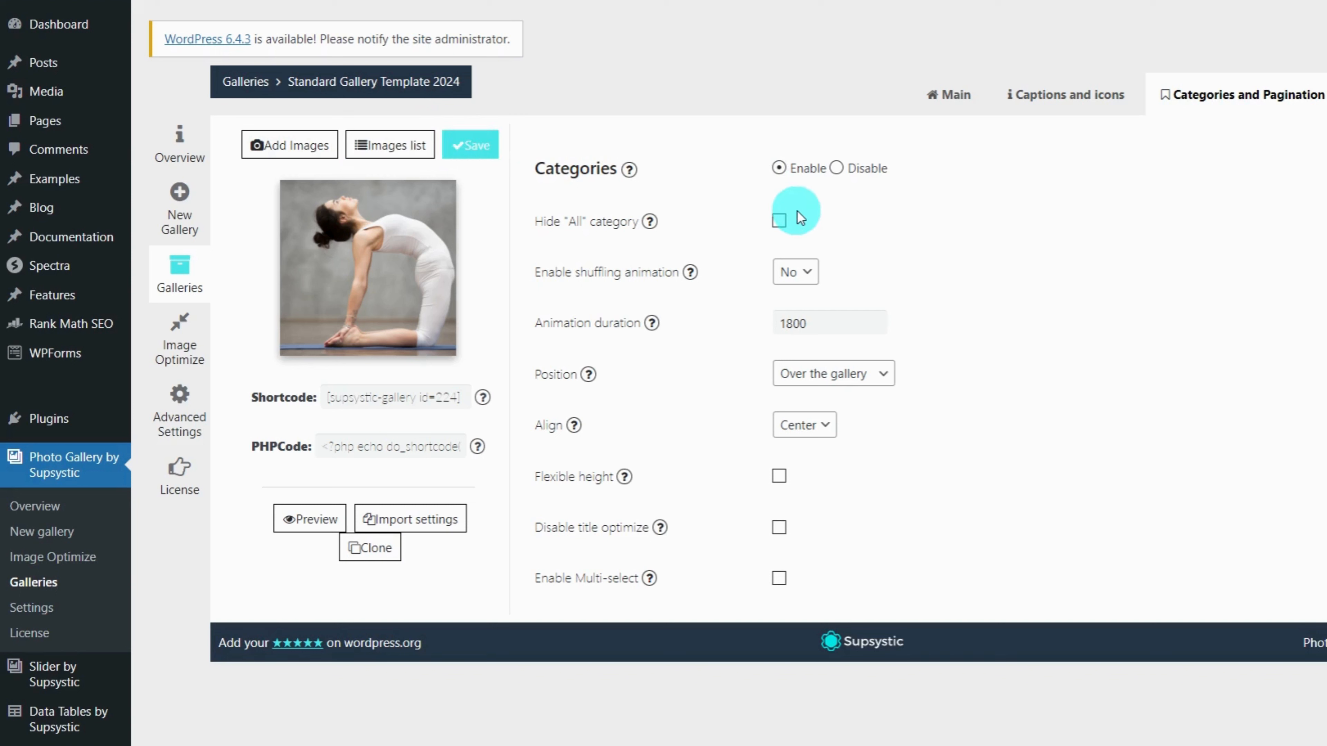
In the gallery's images list, assign the category Easy to 10.png and 9.png, and Advance to 8.png.
{"action": "left_click", "coordinate": [395, 146]}
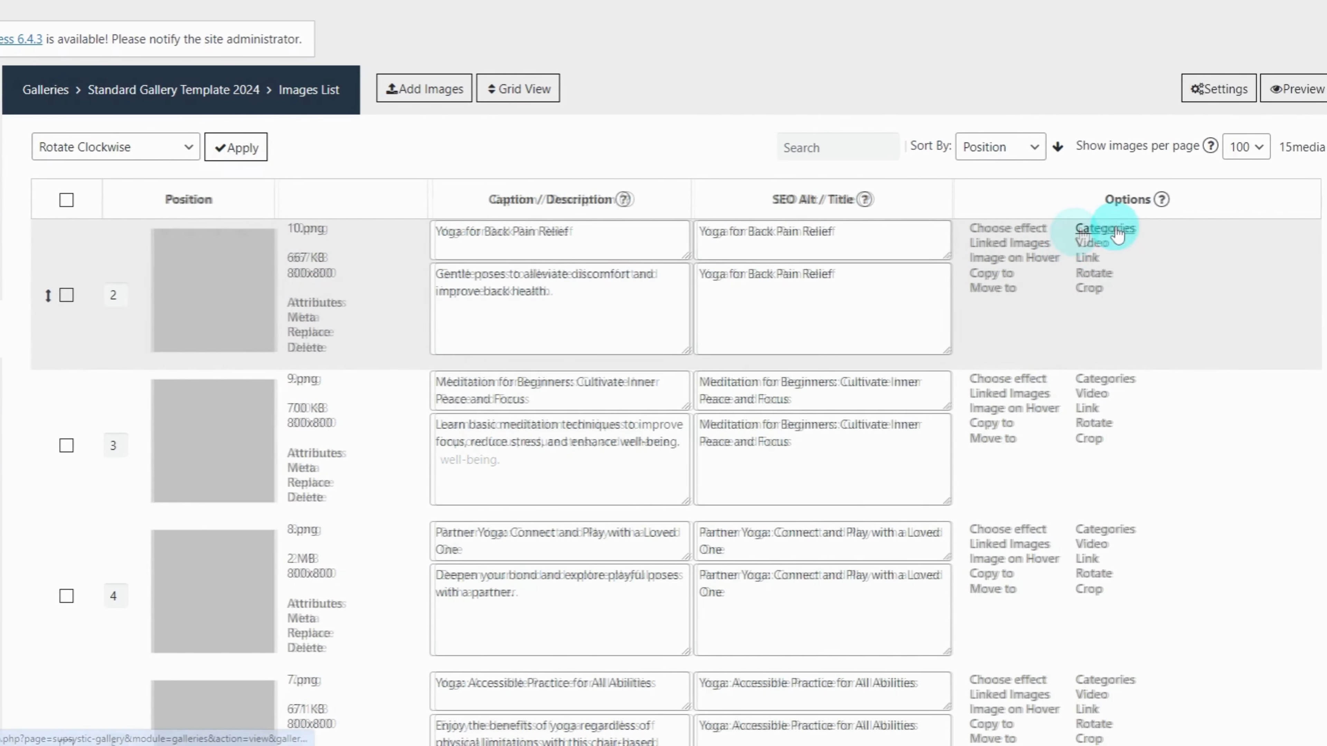
{"action": "left_click", "coordinate": [1118, 235]}
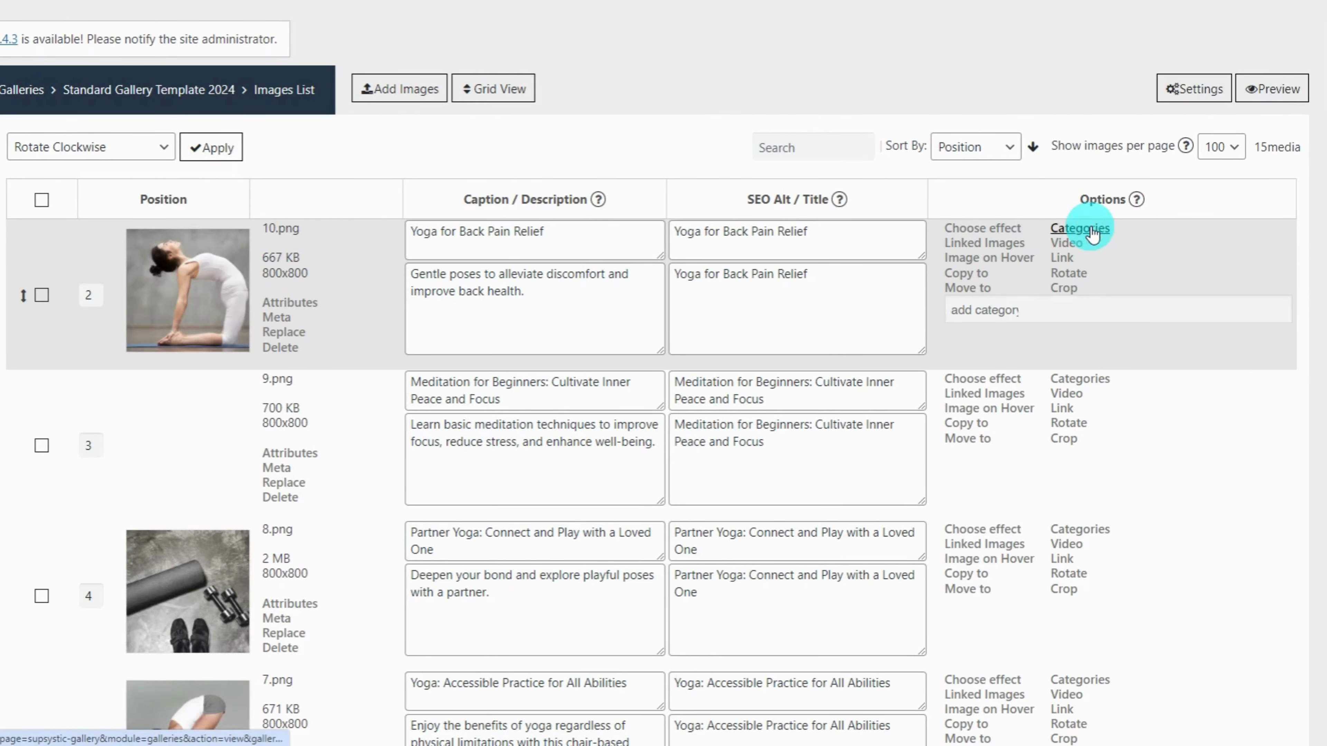
{"action": "left_click", "coordinate": [1018, 311]}
{"action": "left_click", "coordinate": [992, 310]}
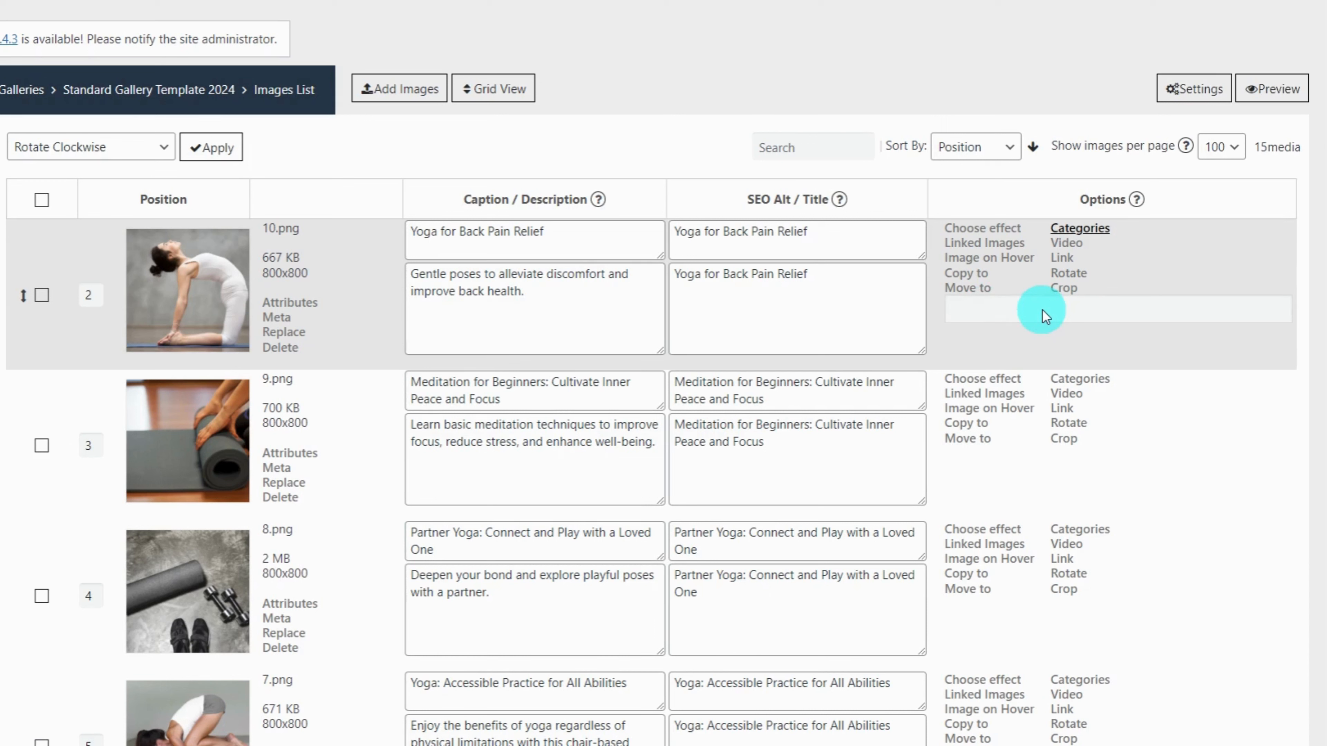
{"action": "type", "text": "Easy"}
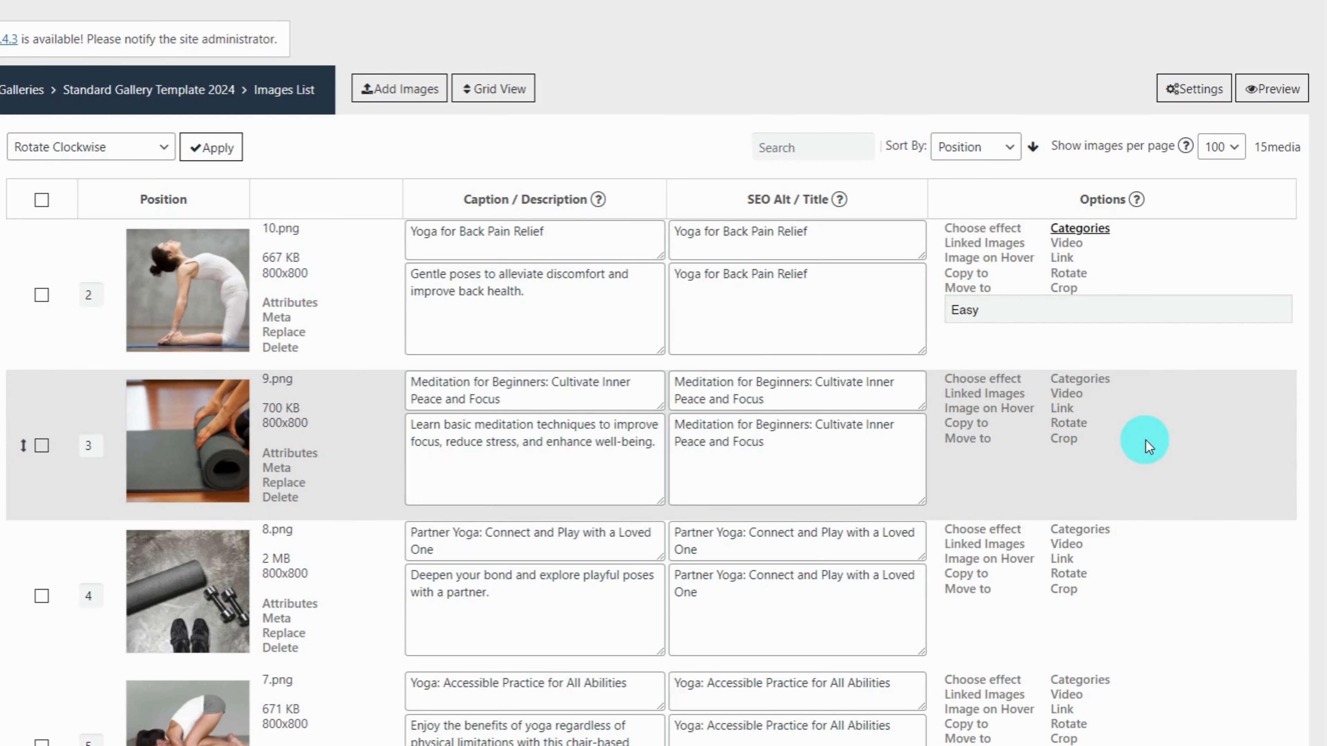
{"action": "left_click", "coordinate": [1145, 439]}
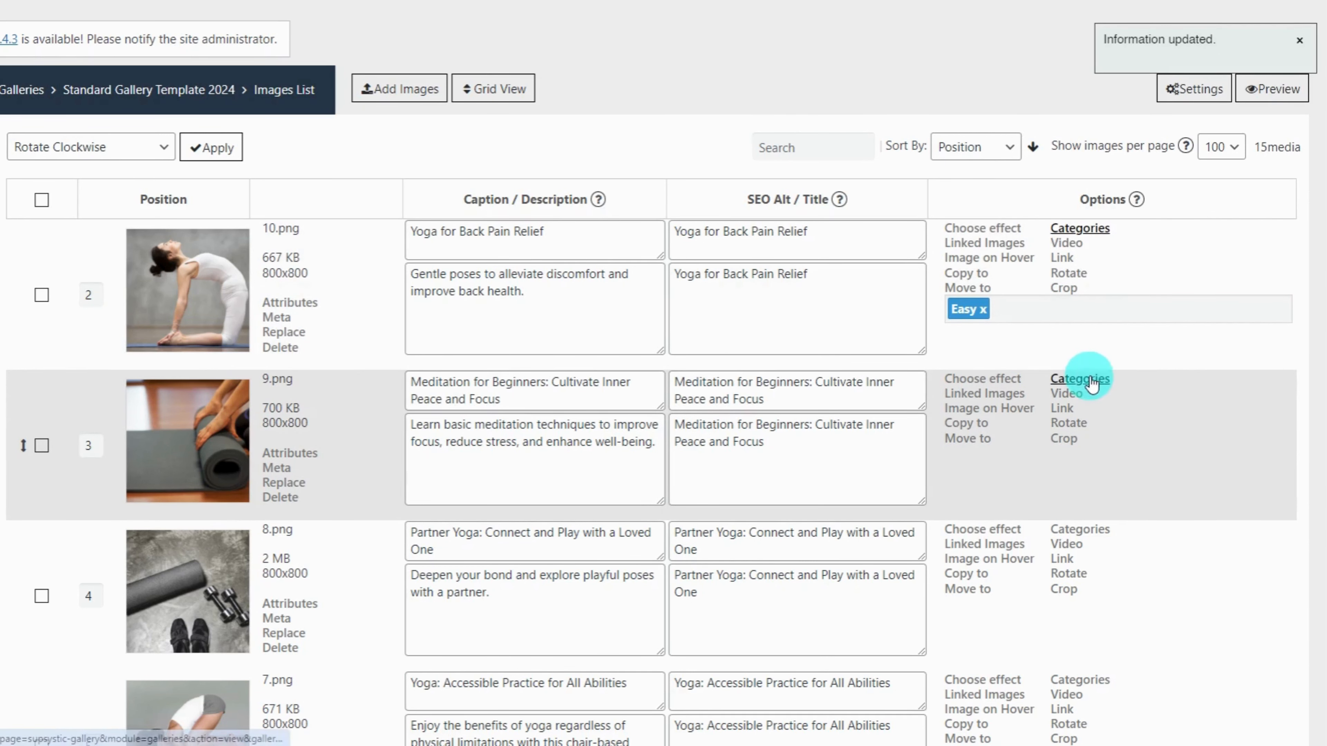
{"action": "left_click", "coordinate": [1090, 380]}
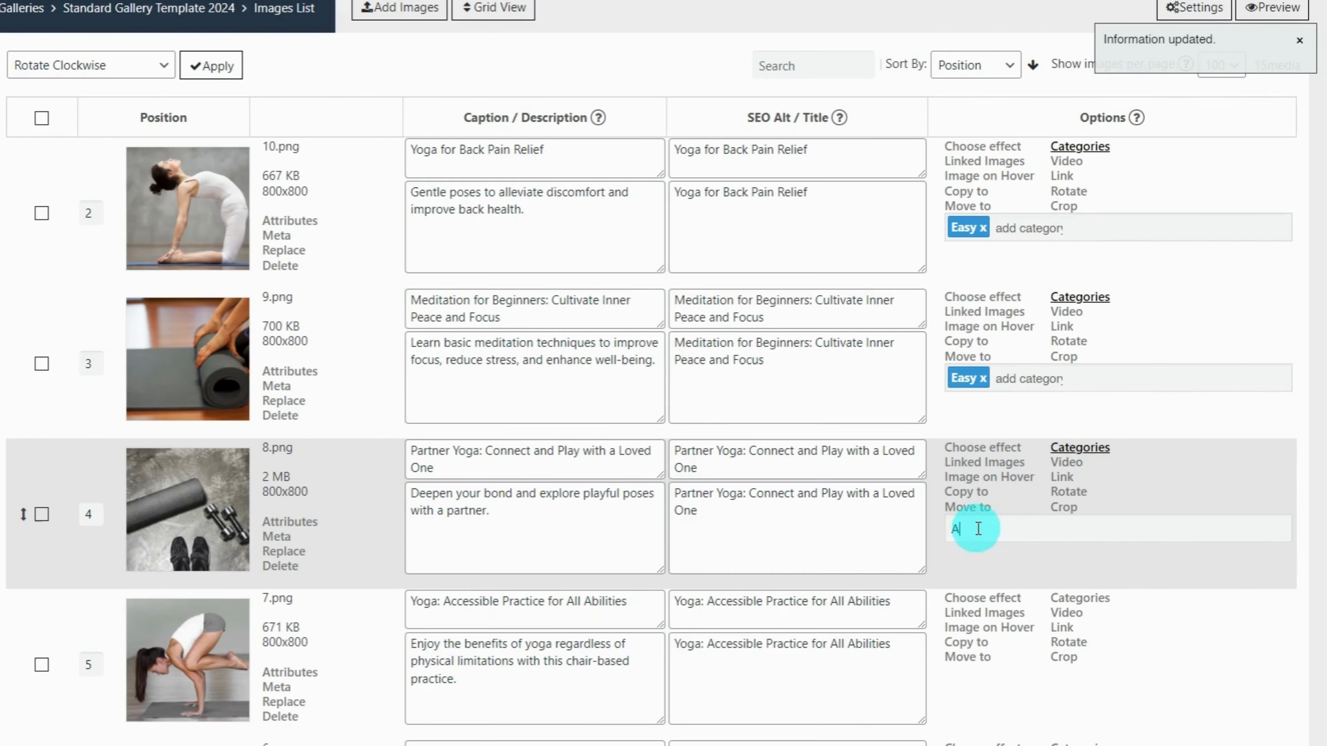
{"action": "type", "text": "Adv"}
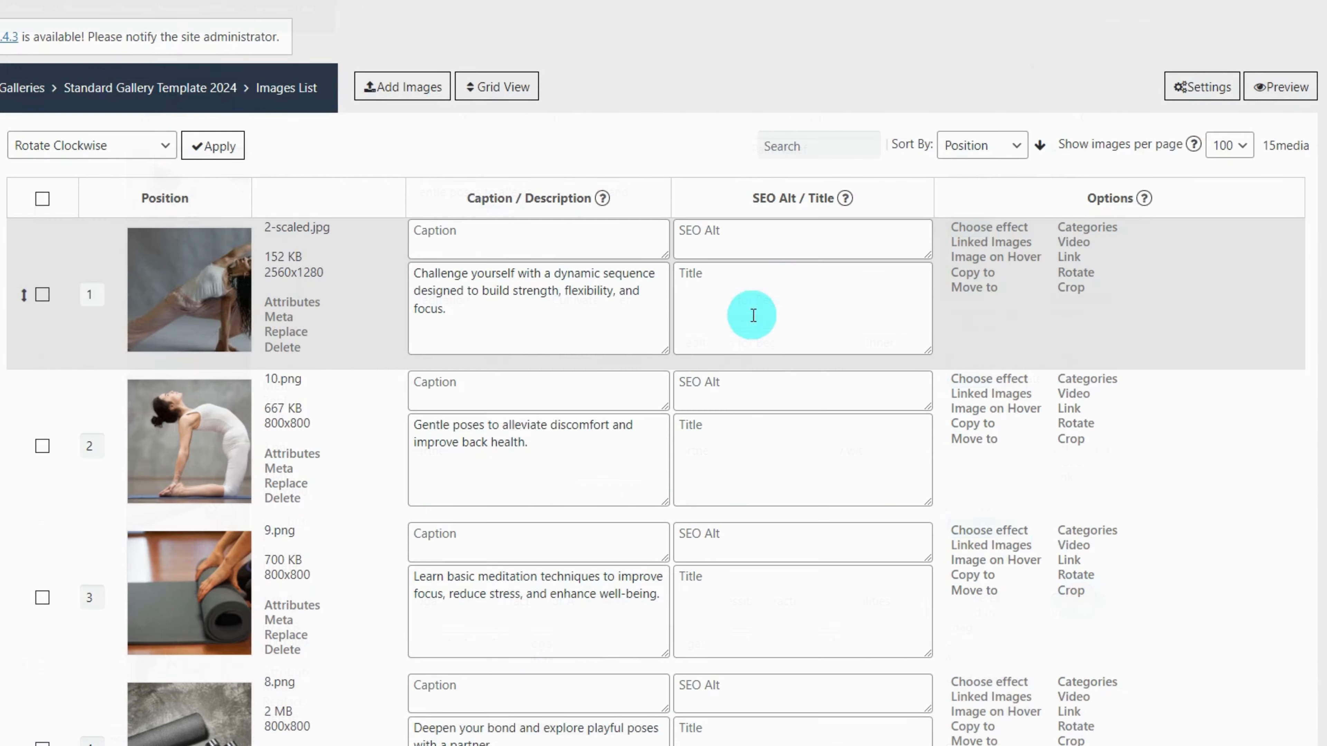
Return to the gallery's Categories and Pagination settings and toggle the Hide "All" category option.
{"action": "left_click", "coordinate": [1201, 90]}
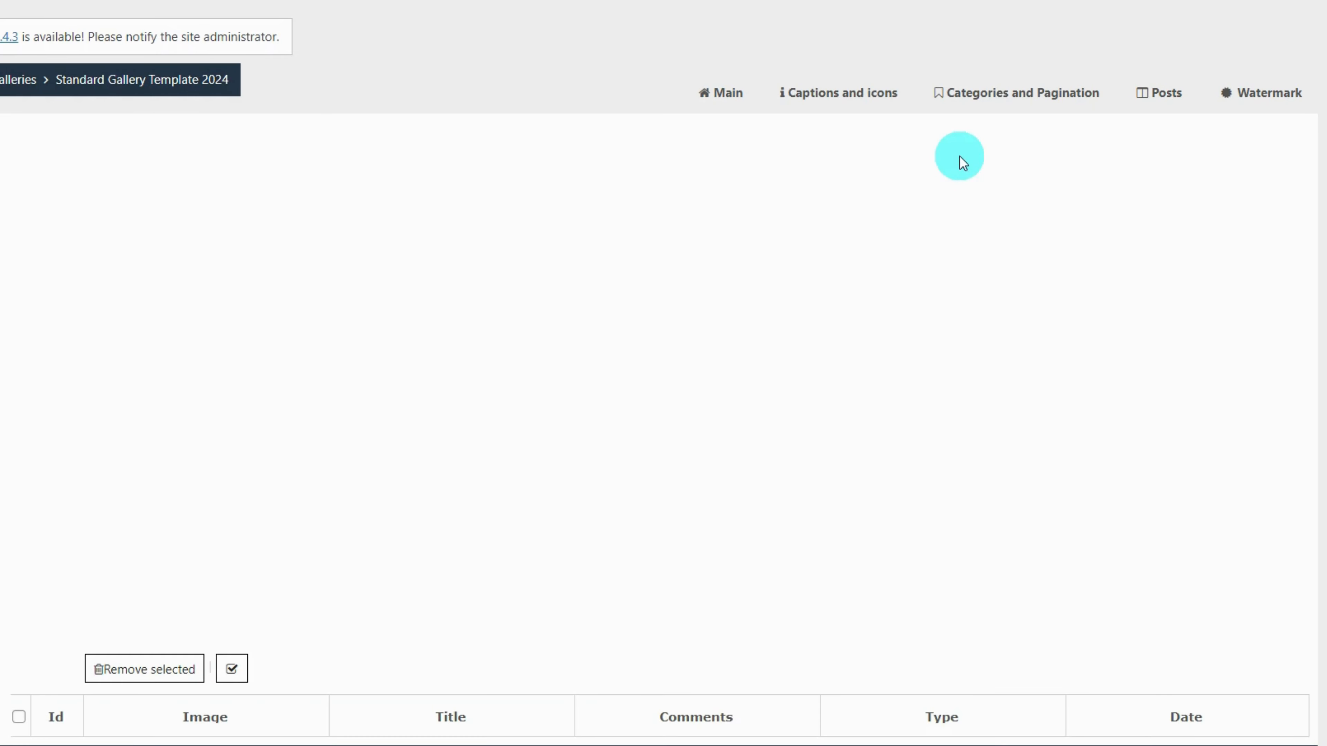
{"action": "left_click", "coordinate": [984, 106]}
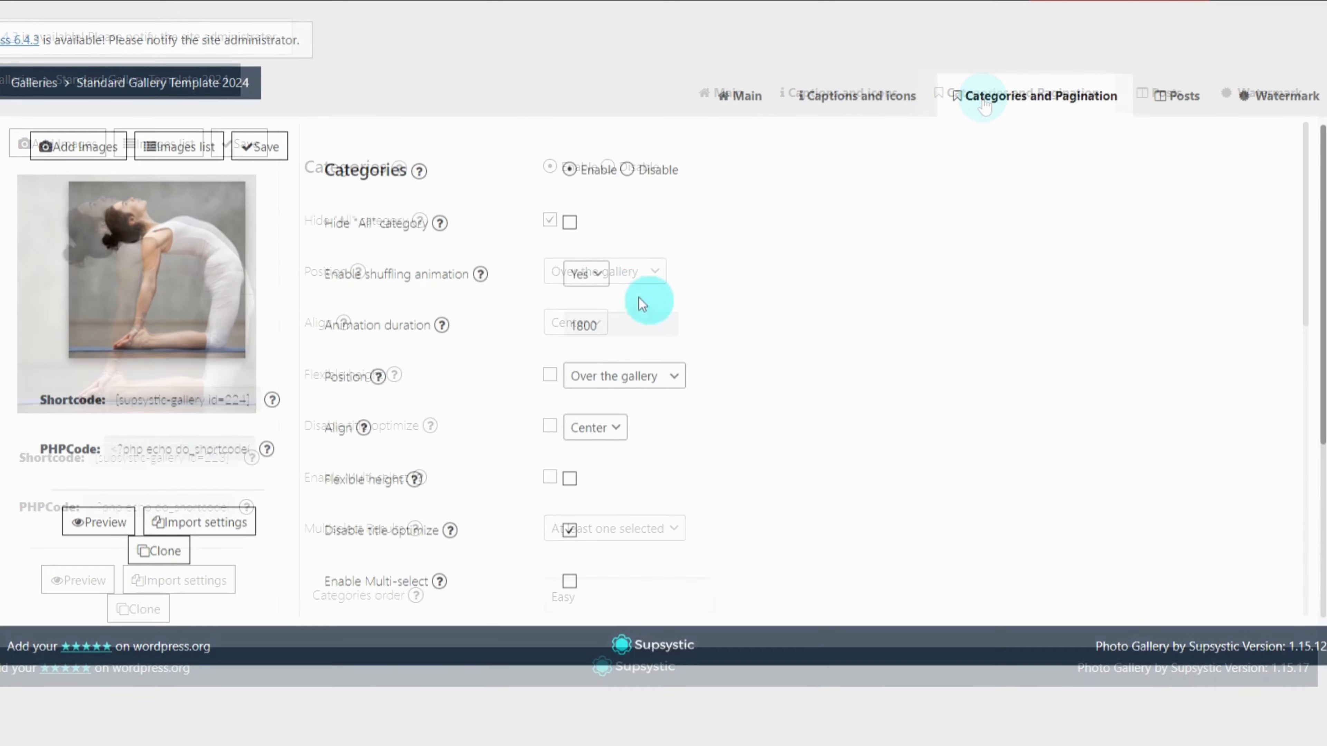
{"action": "left_click", "coordinate": [571, 225]}
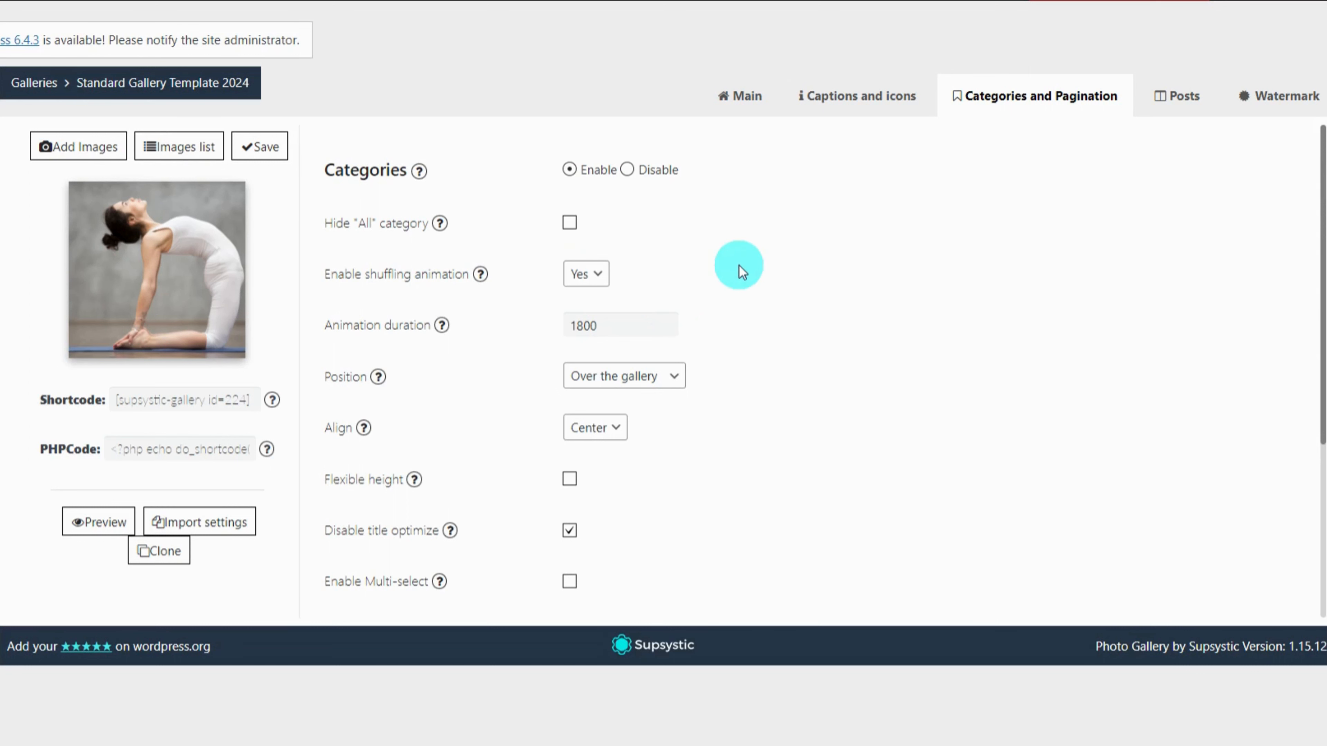
Switch the category shuffling animation to No and back to Yes, and go to the animation duration.
{"action": "left_click", "coordinate": [585, 275]}
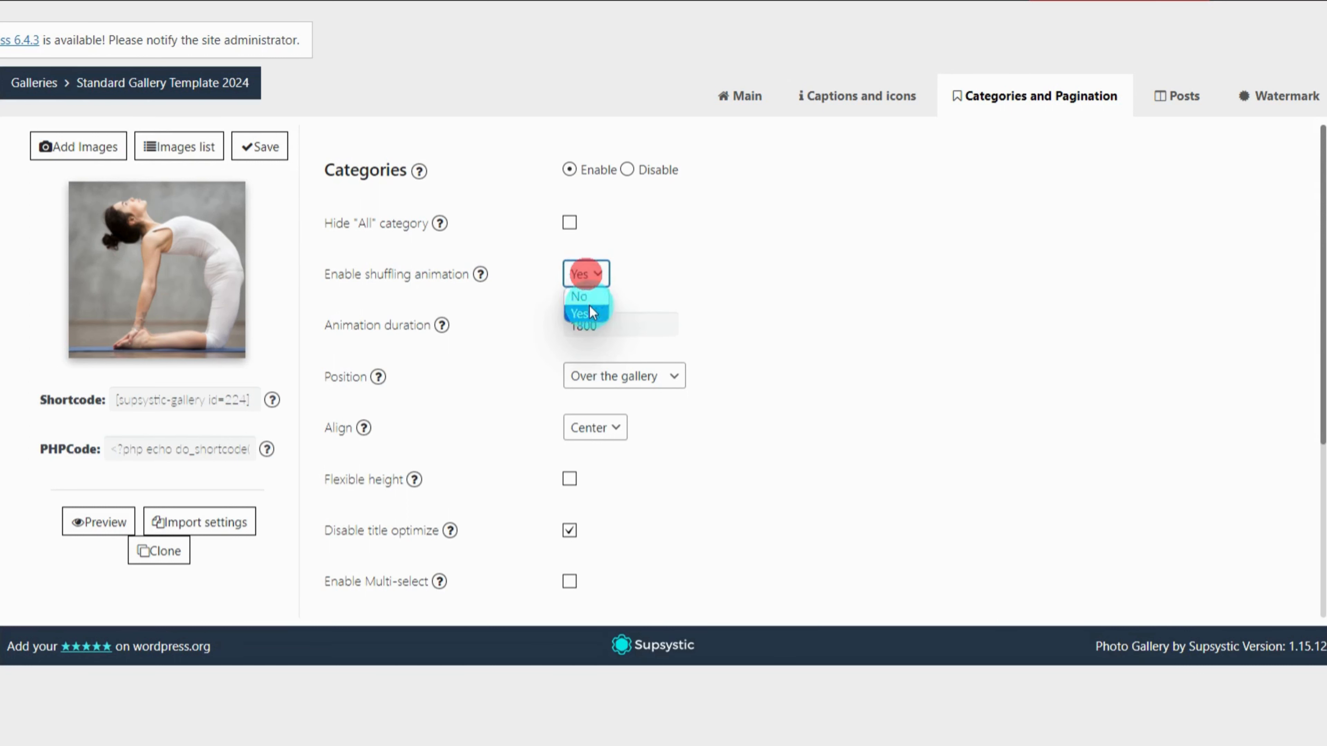
{"action": "left_click", "coordinate": [583, 297]}
{"action": "left_click", "coordinate": [589, 273]}
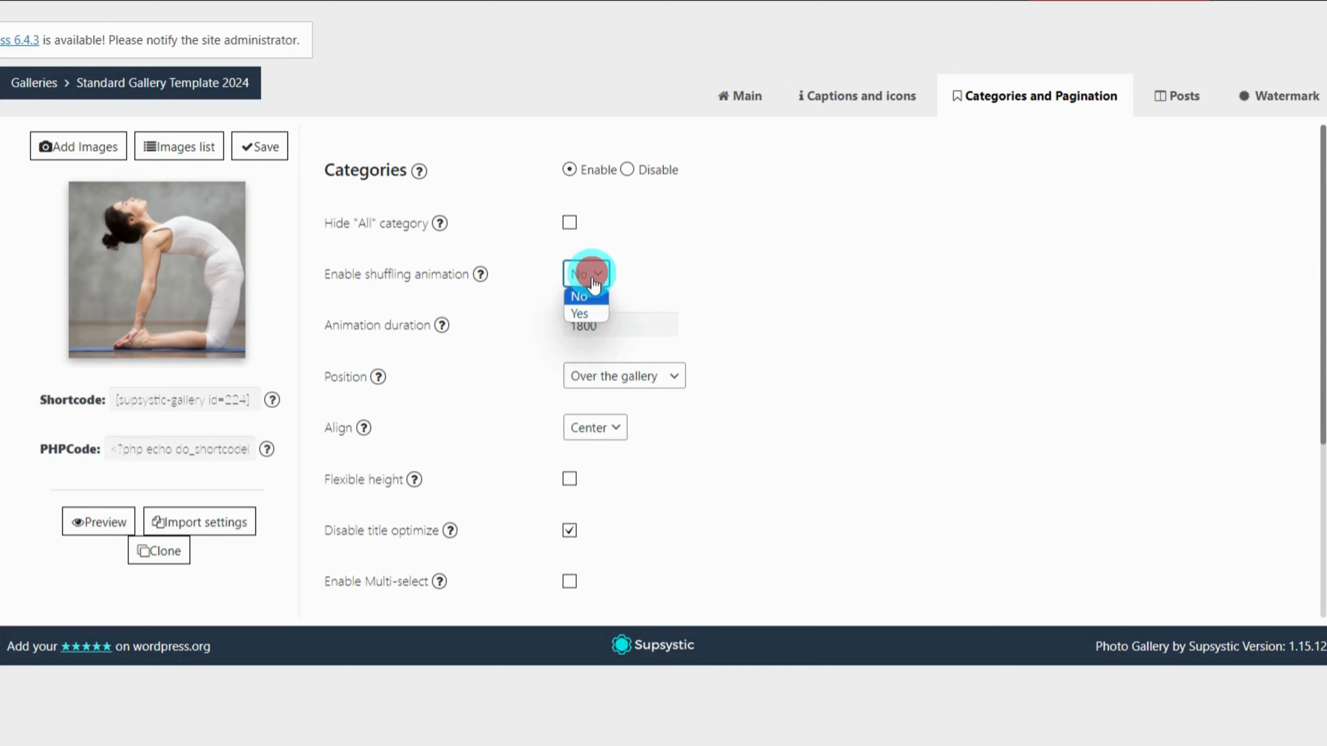
{"action": "left_click", "coordinate": [587, 309]}
{"action": "left_click", "coordinate": [630, 324]}
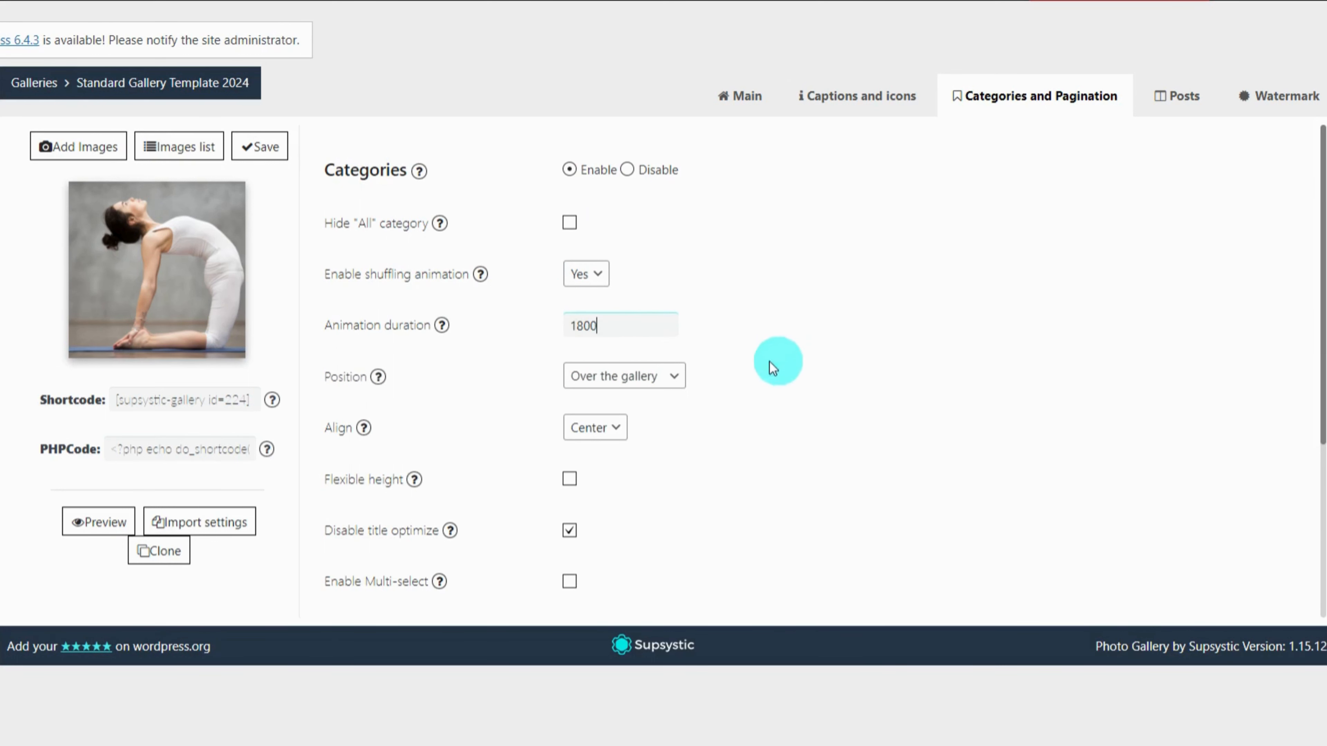
Switch the category position to Under the gallery and back to Over the gallery.
{"action": "left_click", "coordinate": [654, 376]}
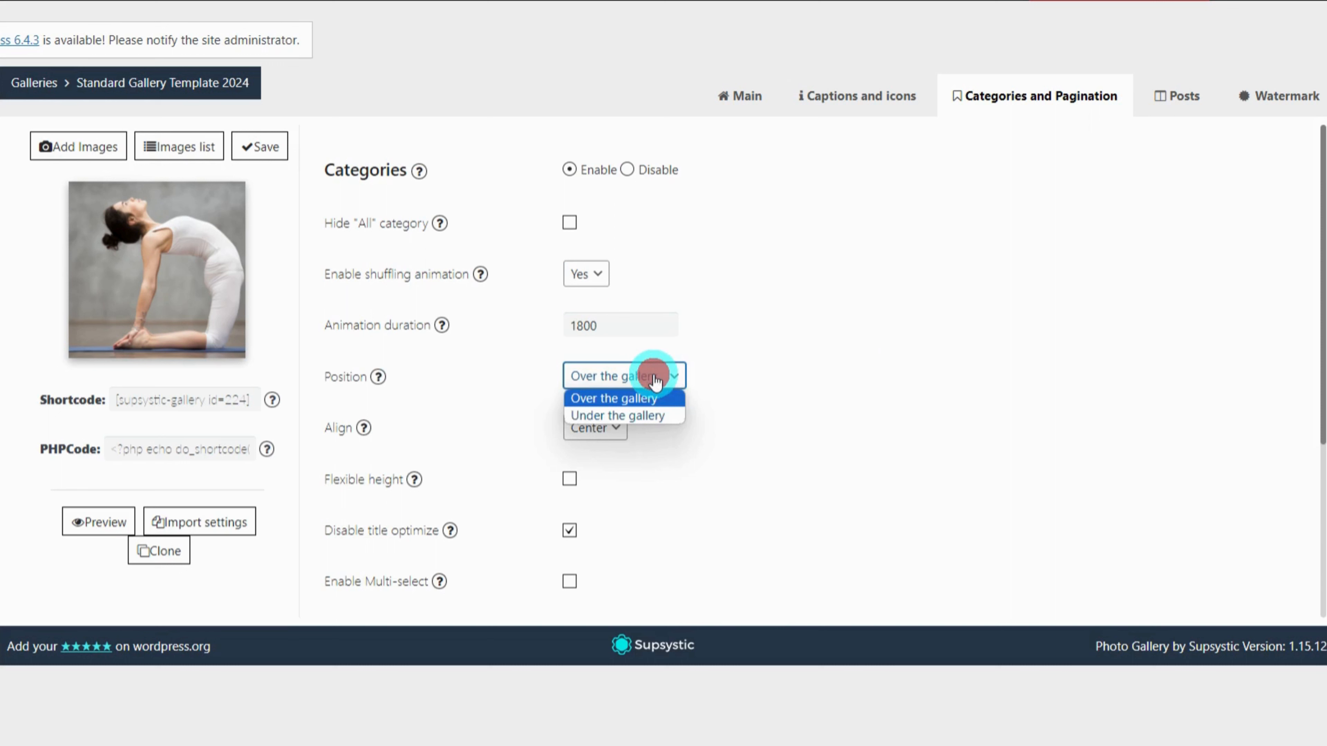
{"action": "left_click", "coordinate": [652, 417]}
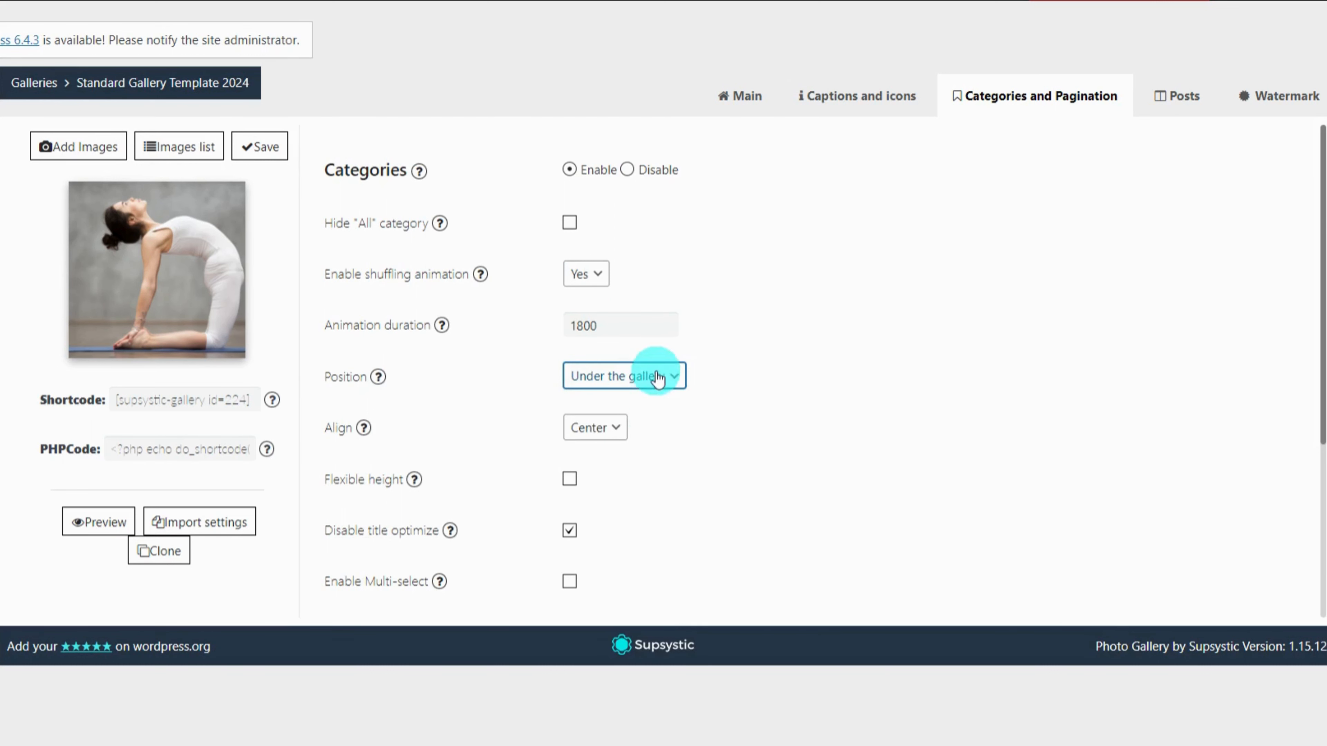
{"action": "left_click", "coordinate": [656, 376]}
{"action": "left_click", "coordinate": [655, 398]}
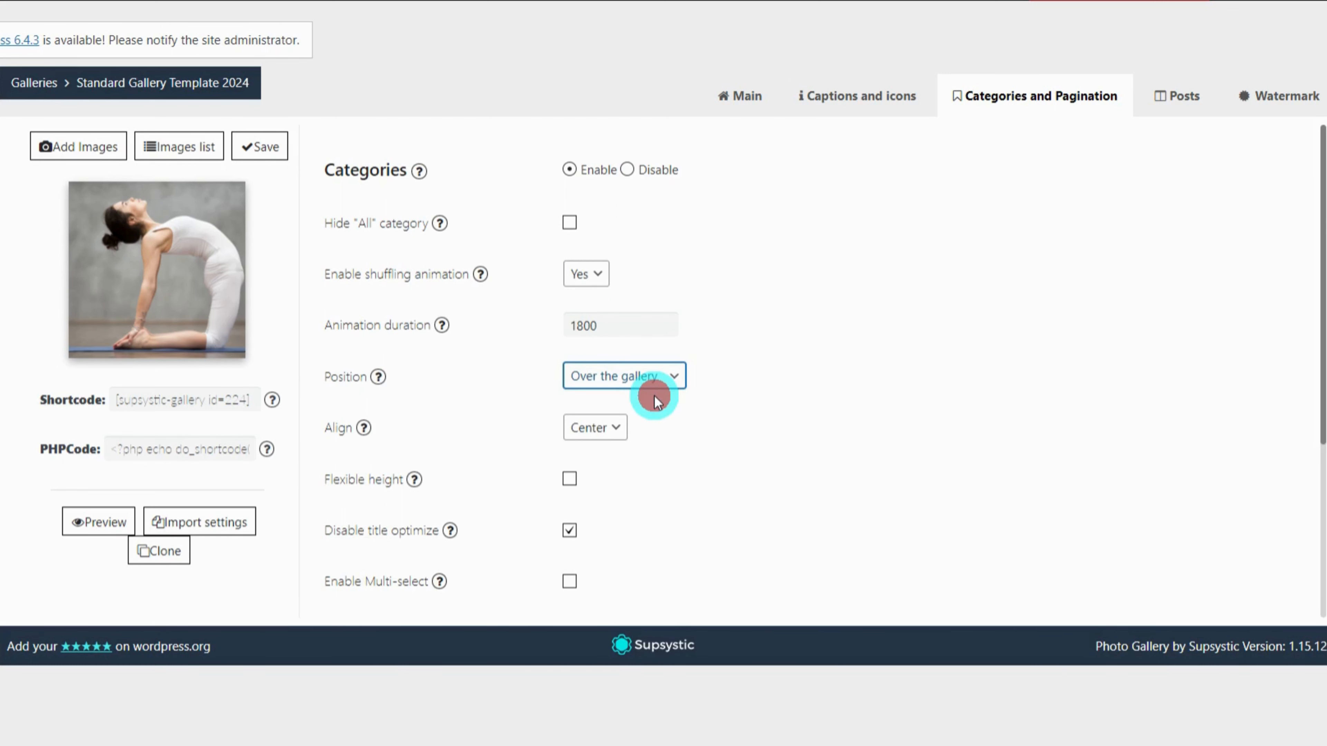
Set the alignment of the category buttons to Left.
{"action": "left_click", "coordinate": [612, 437]}
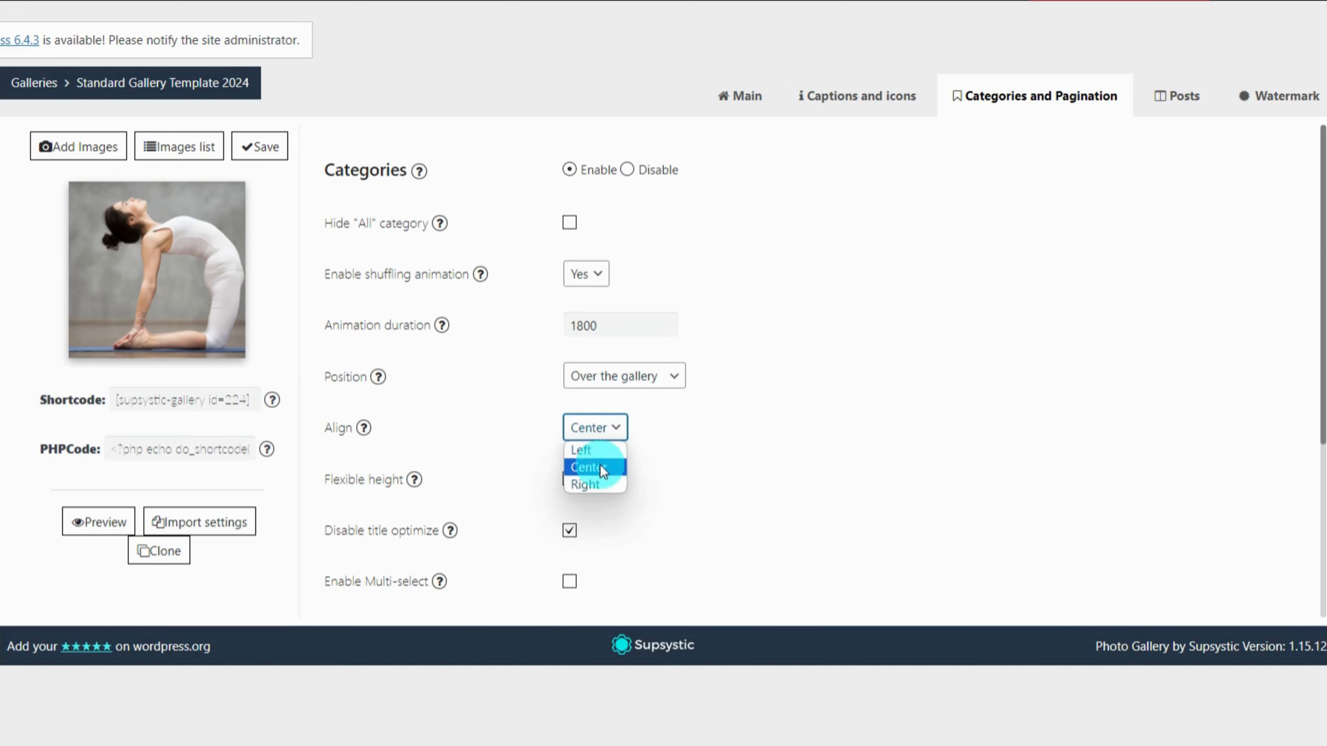
{"action": "left_click", "coordinate": [600, 465]}
{"action": "left_click", "coordinate": [614, 433]}
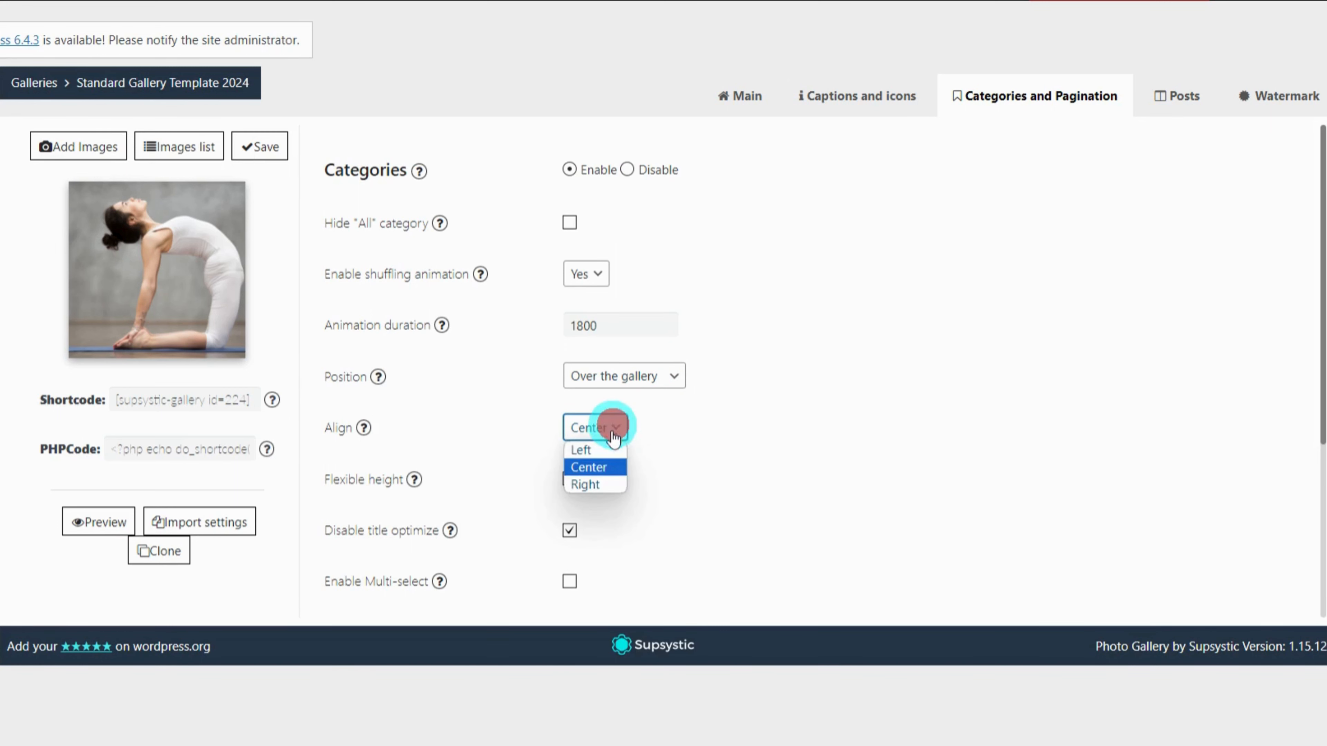
{"action": "left_click", "coordinate": [607, 454]}
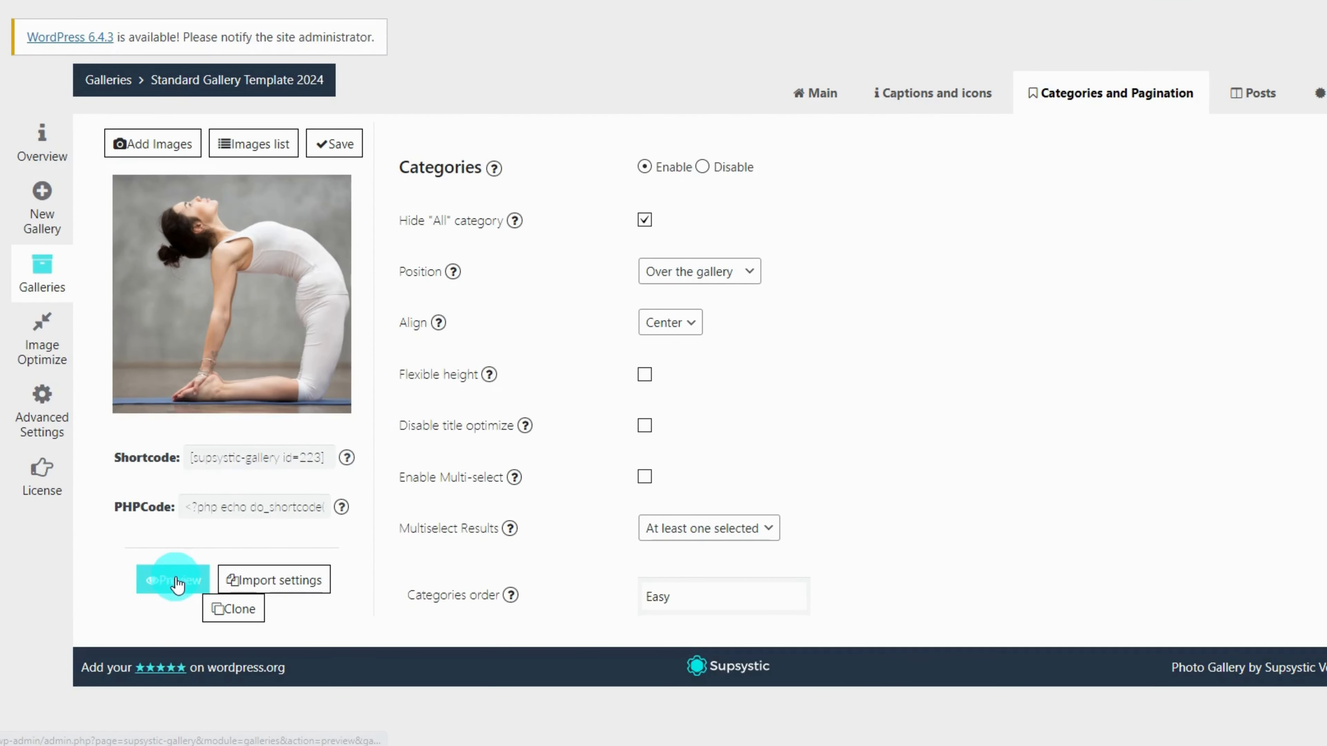
Preview the gallery and filter its images by the Easy and Advance categories.
{"action": "left_click", "coordinate": [171, 580]}
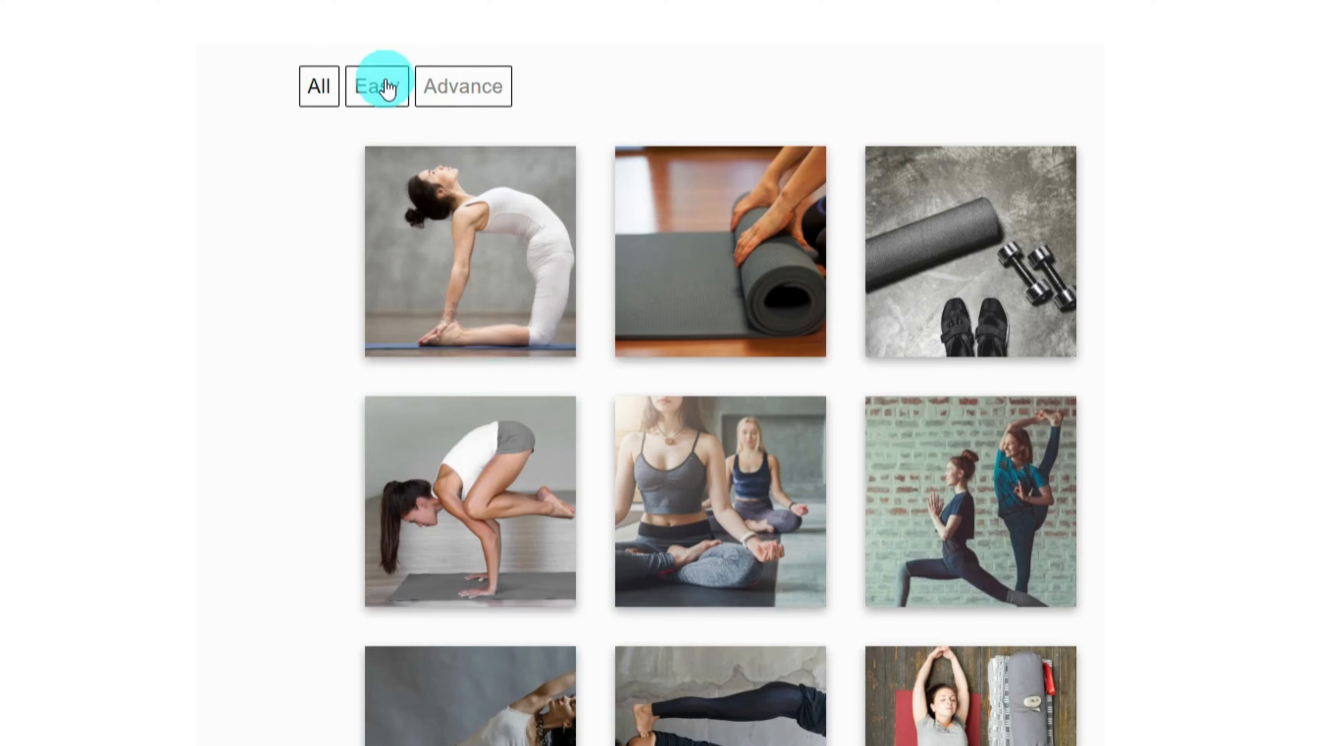
{"action": "left_click", "coordinate": [387, 88]}
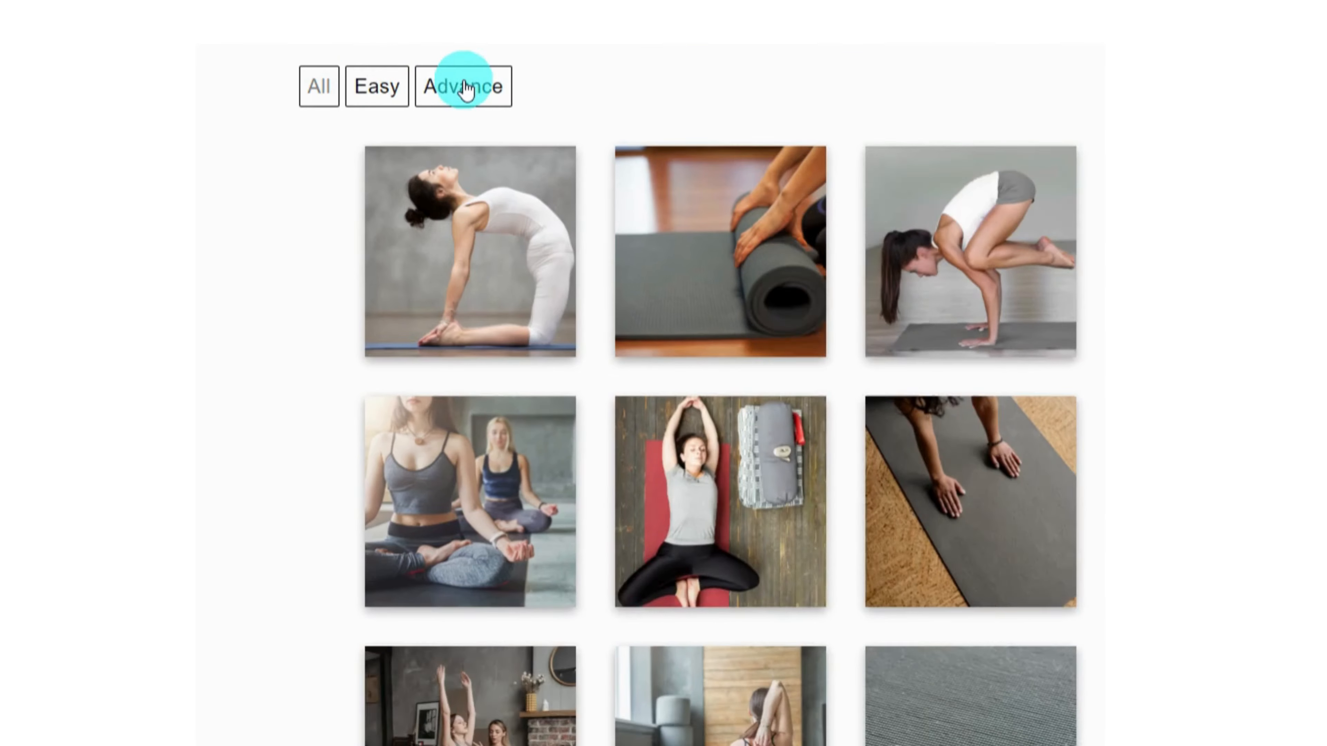
{"action": "left_click", "coordinate": [463, 87]}
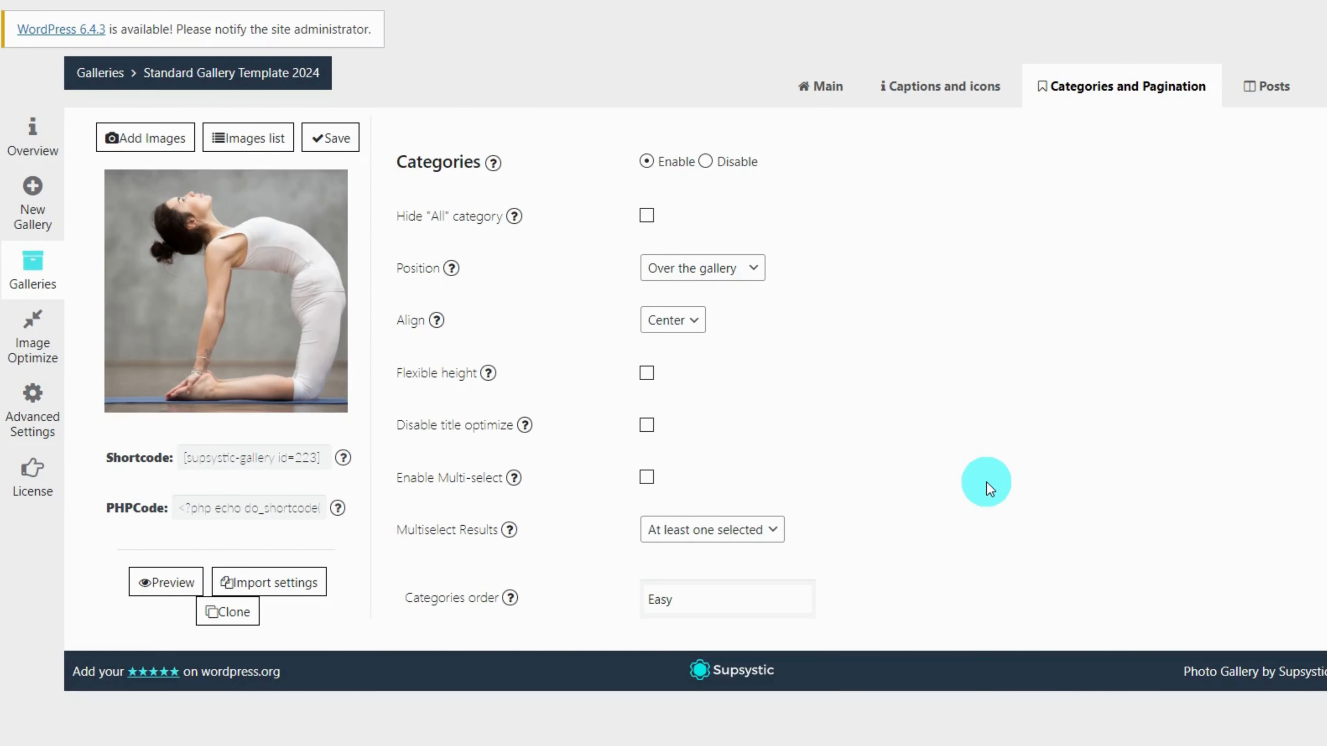
Hide the "All" category and set the shuffling animation to Yes.
{"action": "left_click", "coordinate": [646, 215]}
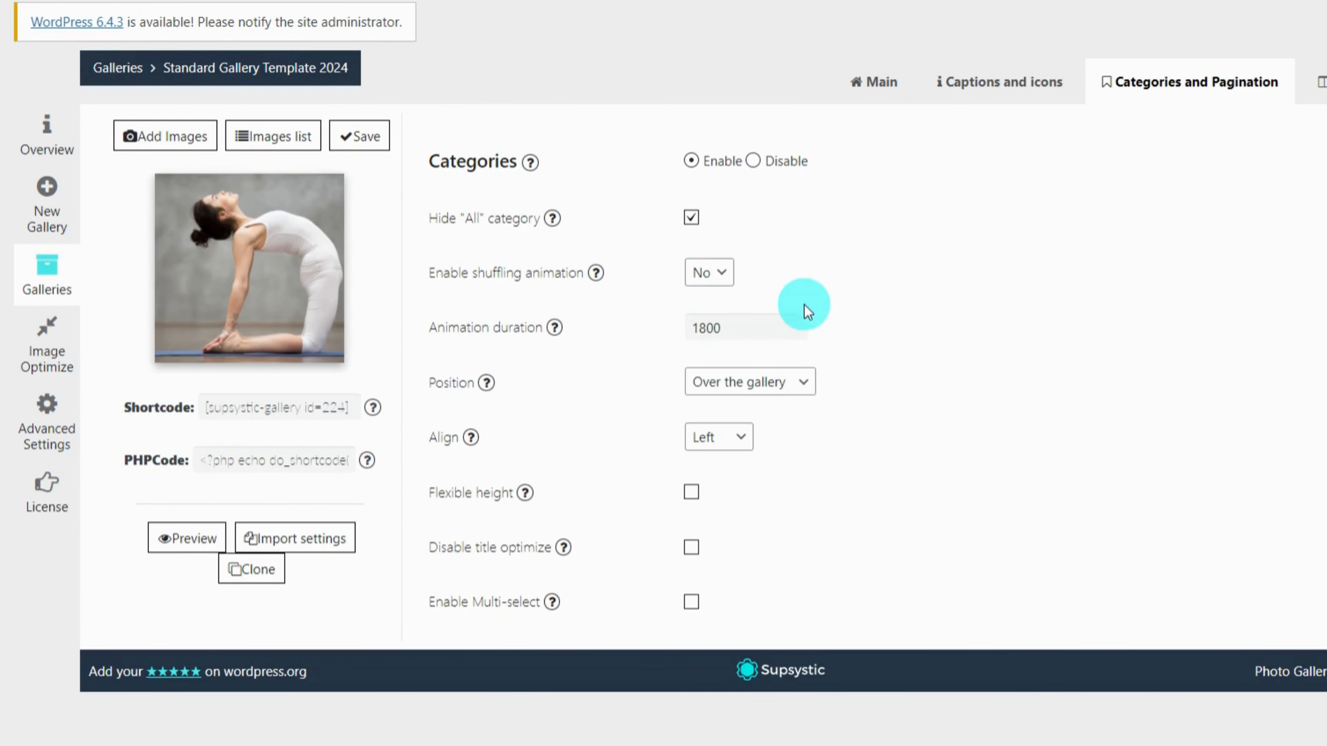
{"action": "left_click", "coordinate": [711, 272]}
{"action": "left_click", "coordinate": [710, 313]}
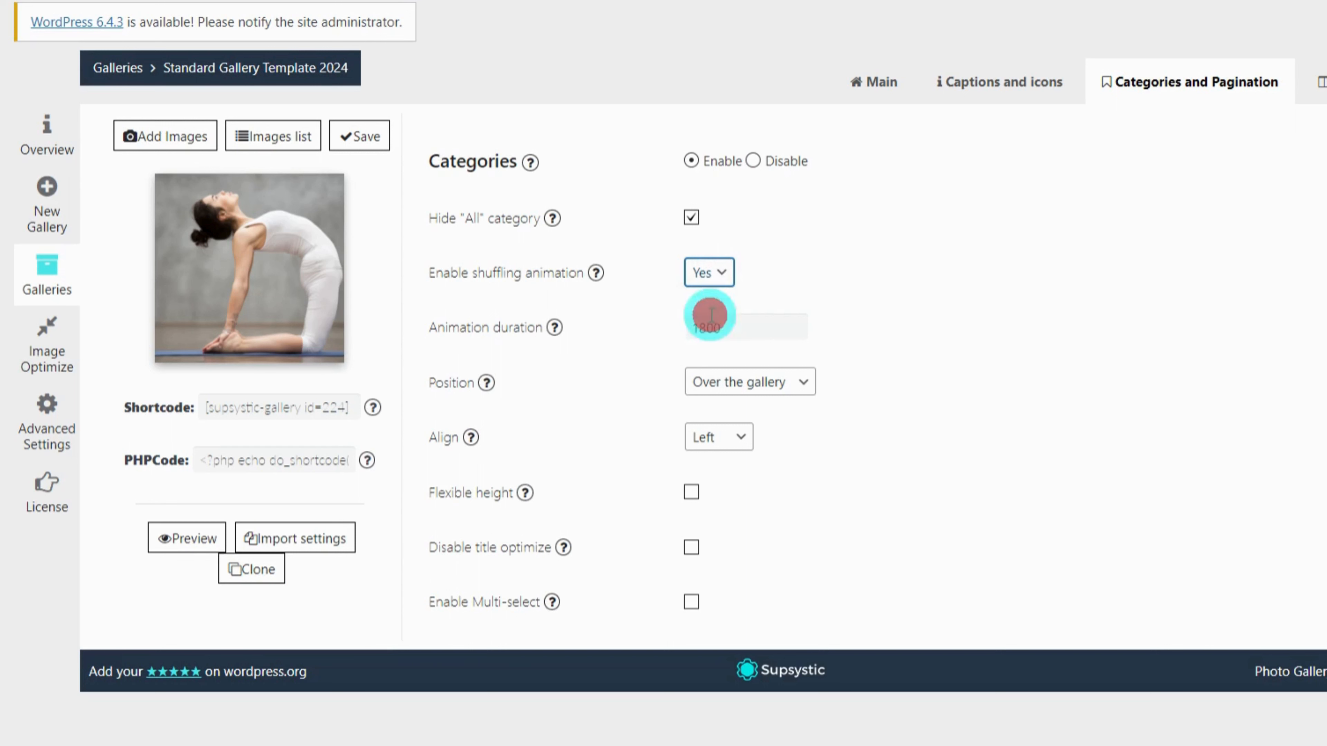
Set the category position to Under the gallery with Center alignment, and enable Flexible height.
{"action": "left_click", "coordinate": [795, 388]}
{"action": "left_click", "coordinate": [782, 428]}
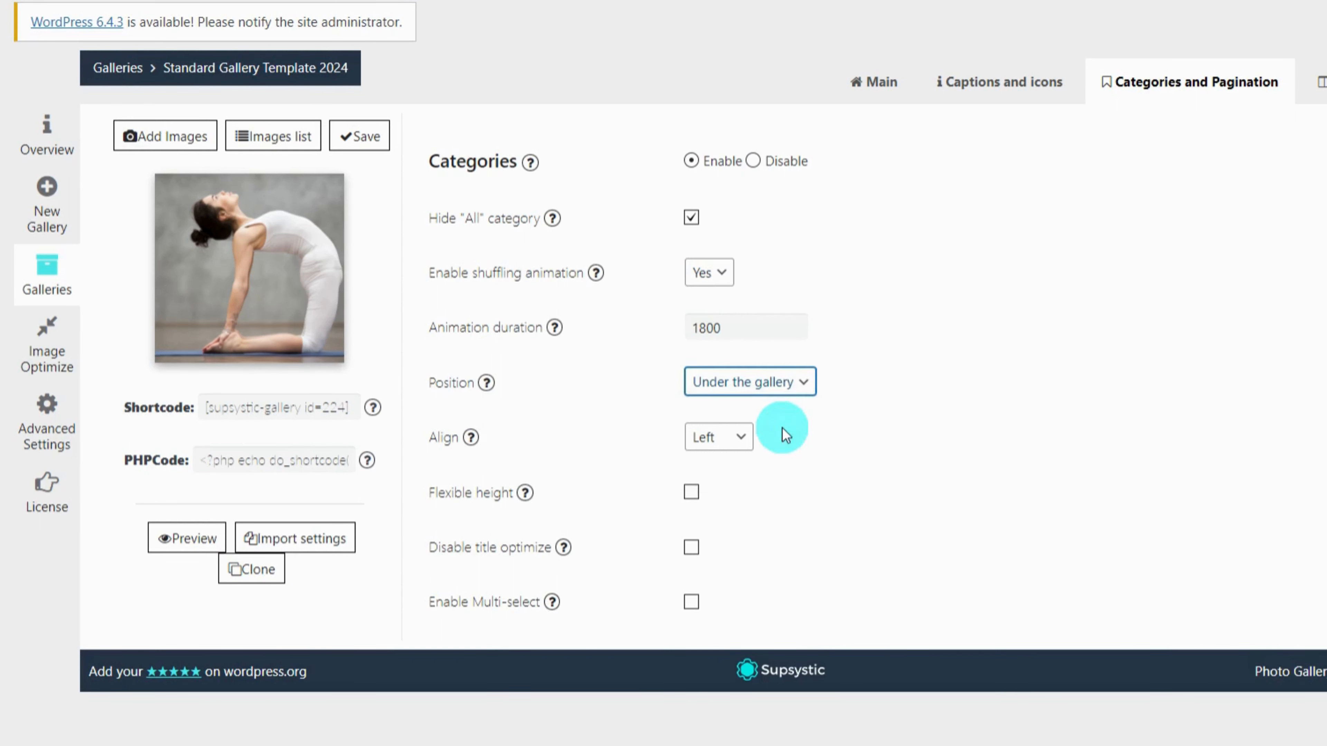
{"action": "left_click", "coordinate": [726, 437]}
{"action": "left_click", "coordinate": [717, 479]}
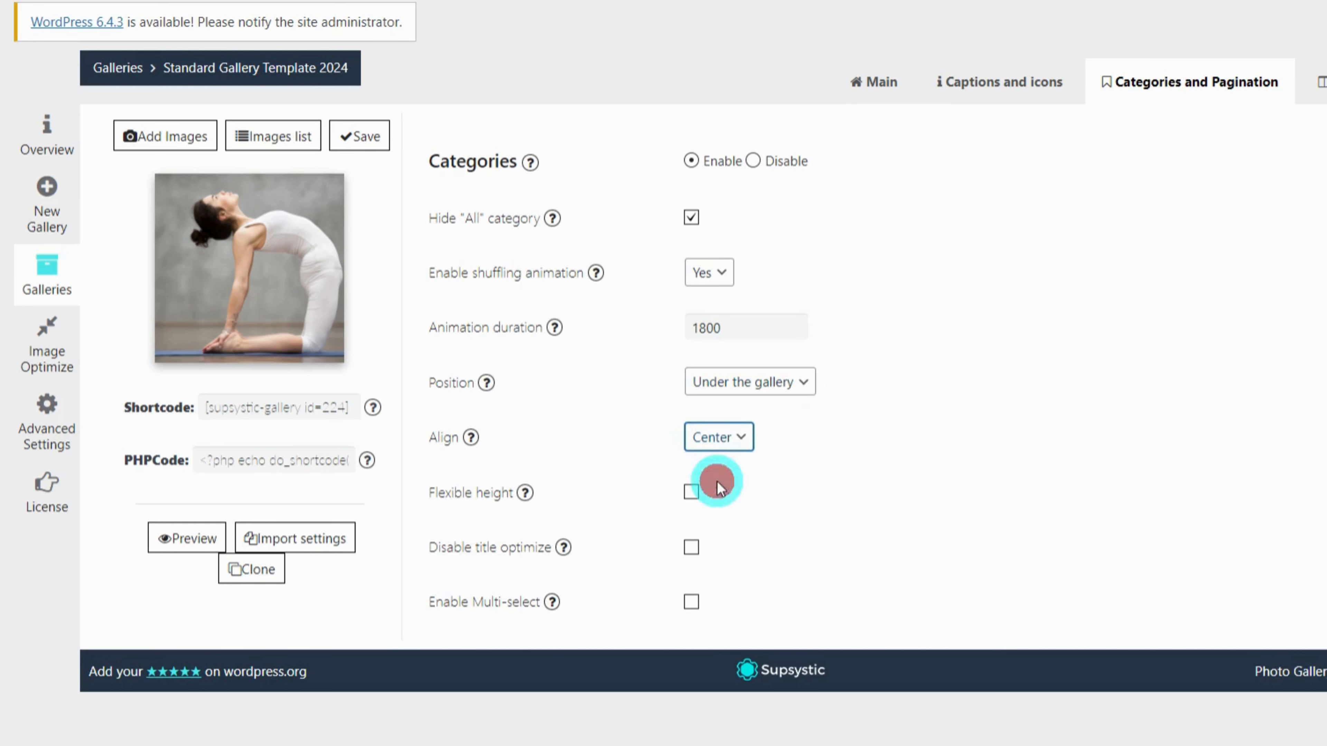
{"action": "scroll", "coordinate": [780, 482], "scroll_direction": "down", "scroll_amount": 2}
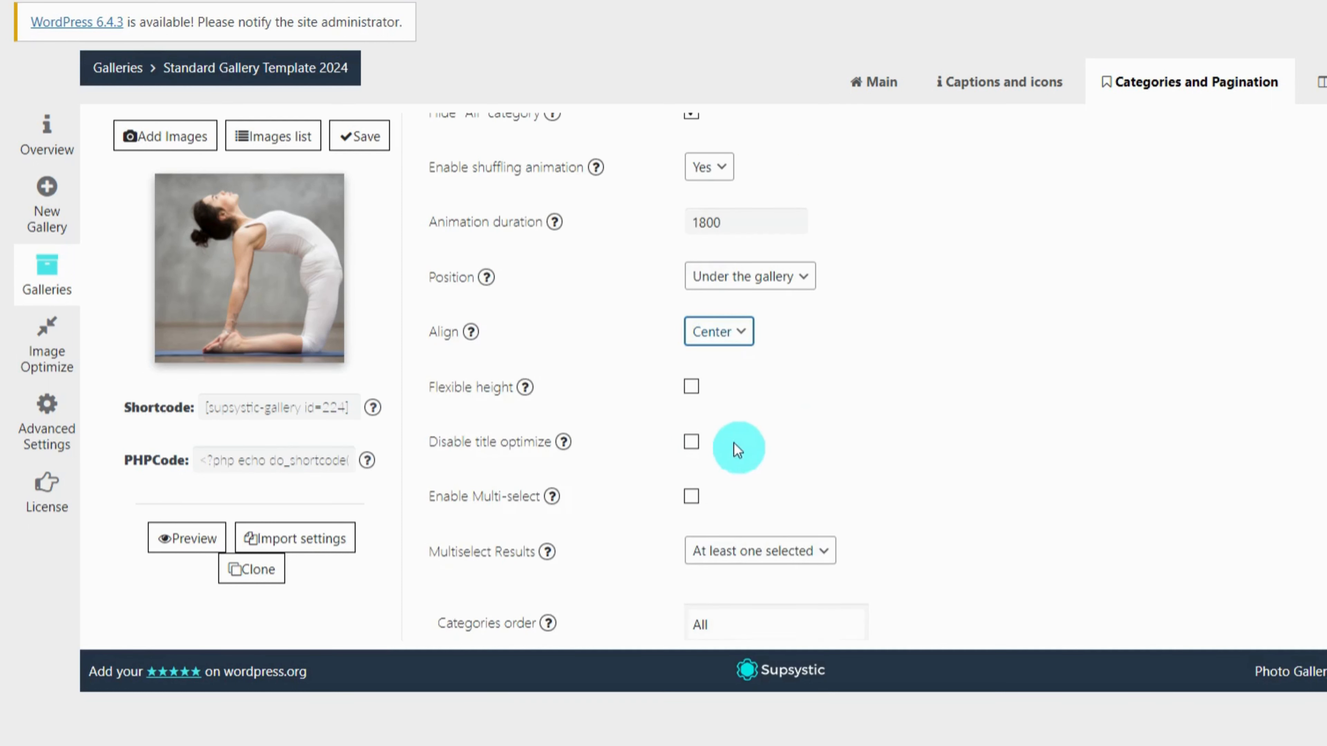
{"action": "left_click", "coordinate": [692, 393]}
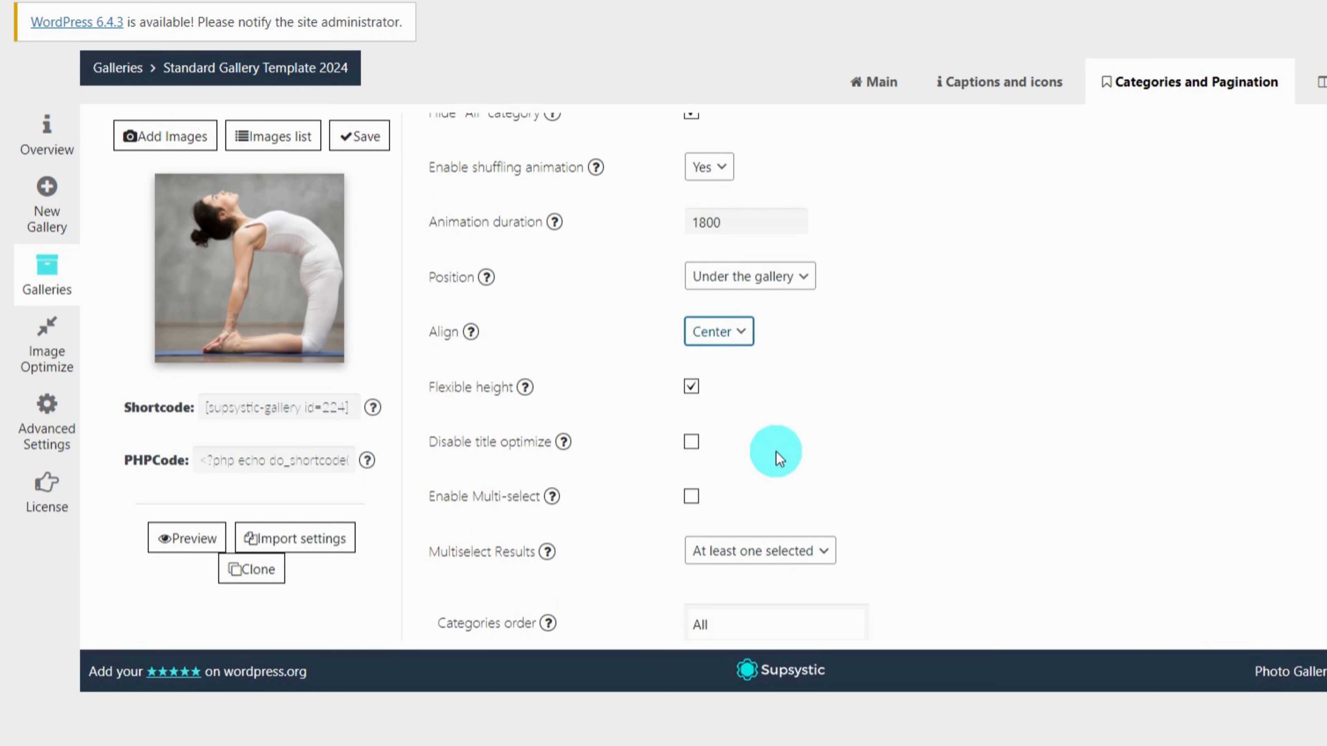
Reorder the categories to Easy, Advance, All and enable Disable title optimize.
{"action": "scroll", "coordinate": [780, 458], "scroll_direction": "down", "scroll_amount": 3}
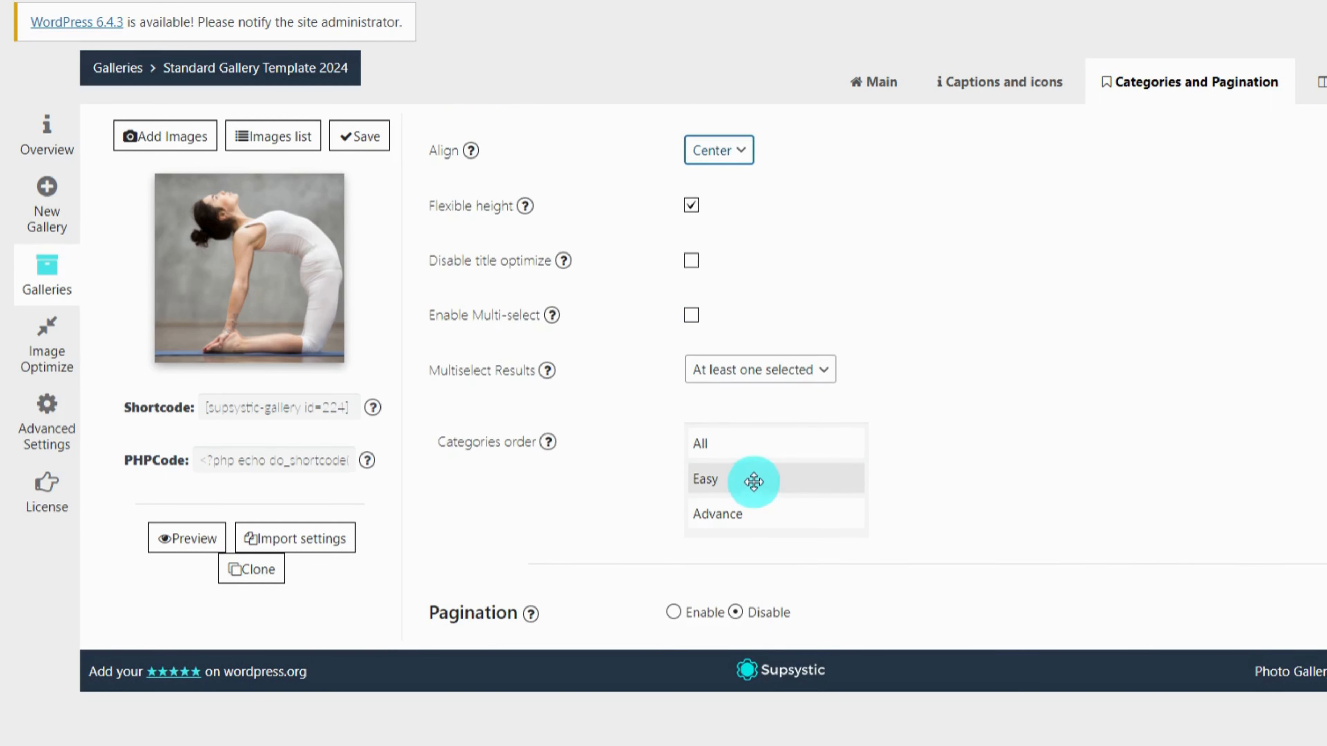
{"action": "left_click_drag", "start_coordinate": [753, 482], "coordinate": [756, 467]}
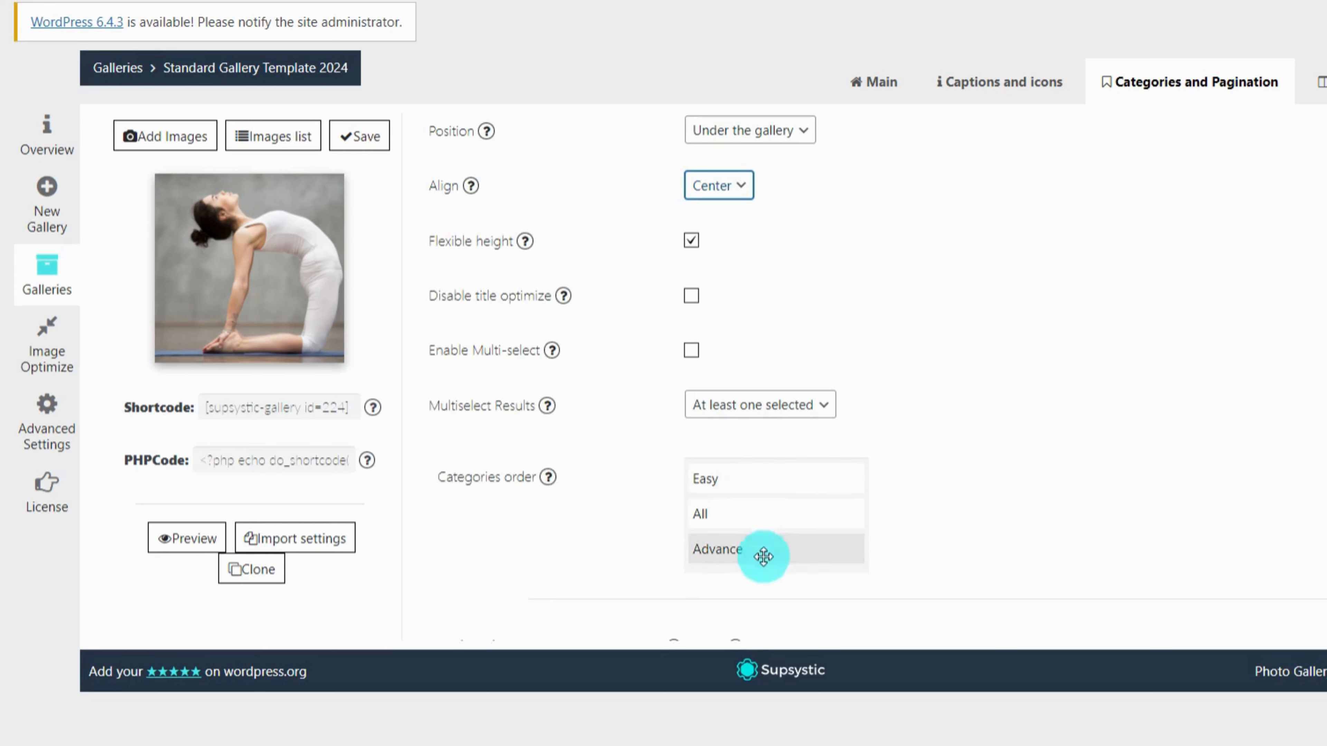
{"action": "left_click_drag", "start_coordinate": [763, 555], "coordinate": [757, 510]}
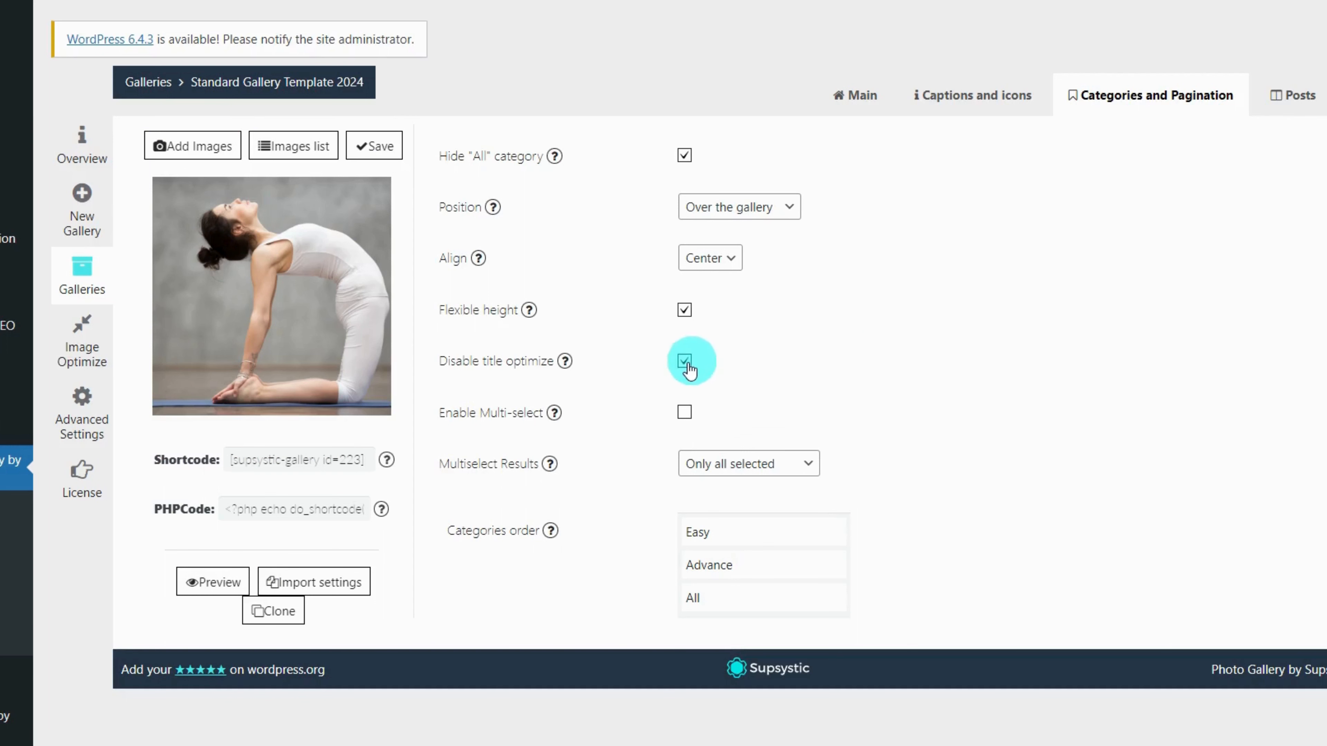
{"action": "left_click", "coordinate": [684, 361]}
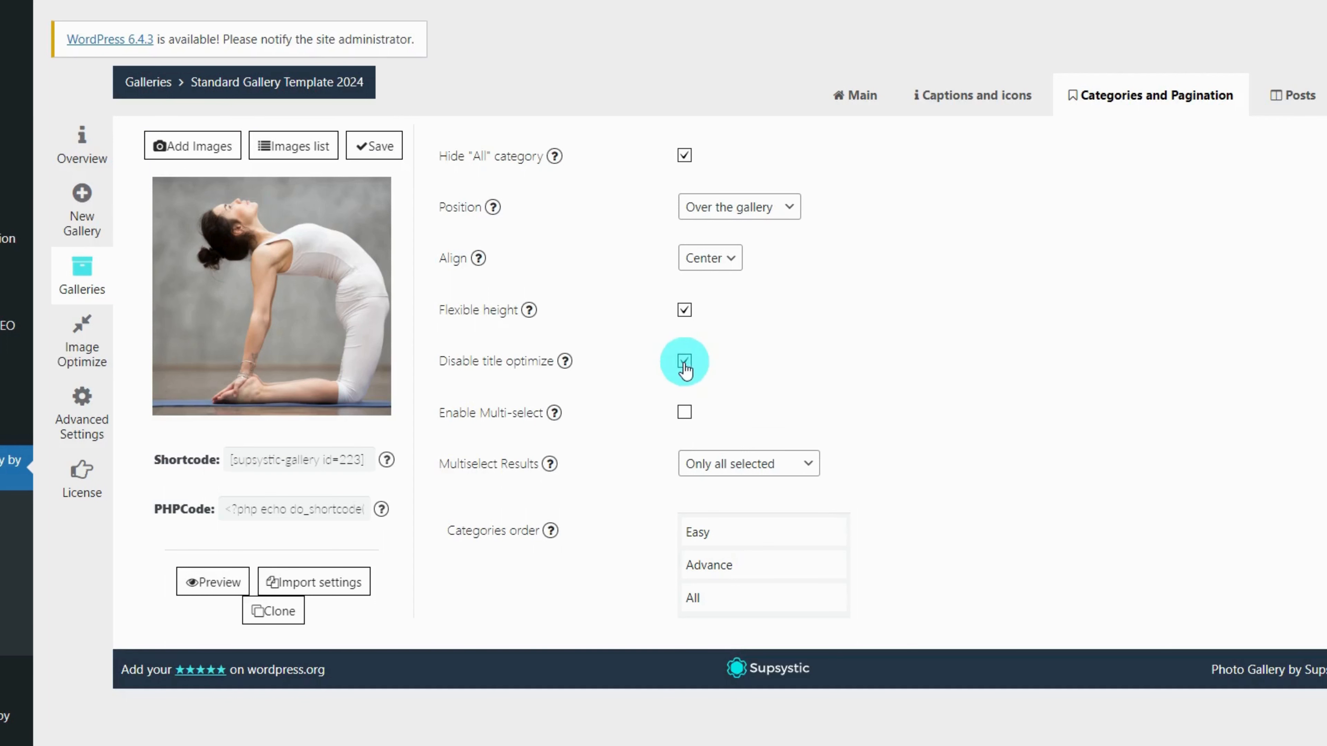
Switch the Disable title optimize option off and back on.
{"action": "left_click", "coordinate": [684, 365]}
{"action": "left_click", "coordinate": [913, 428]}
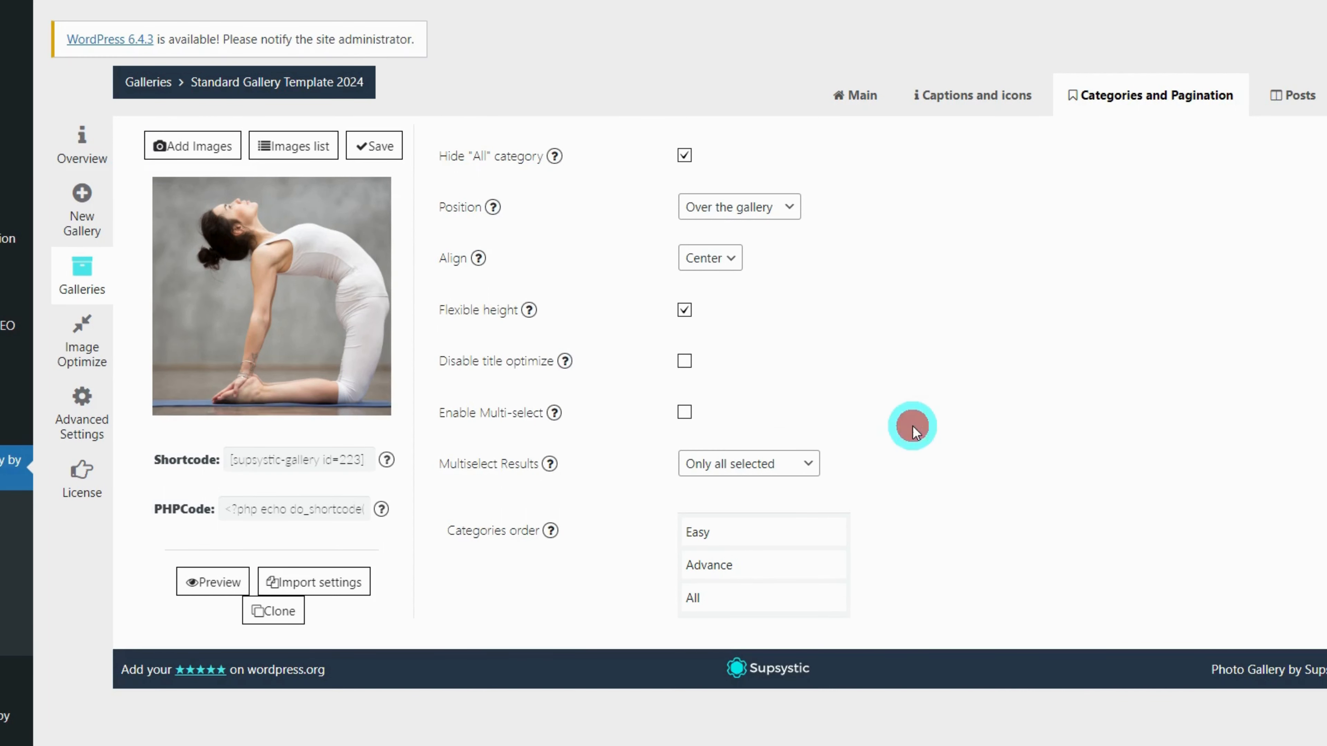
{"action": "left_click", "coordinate": [685, 363]}
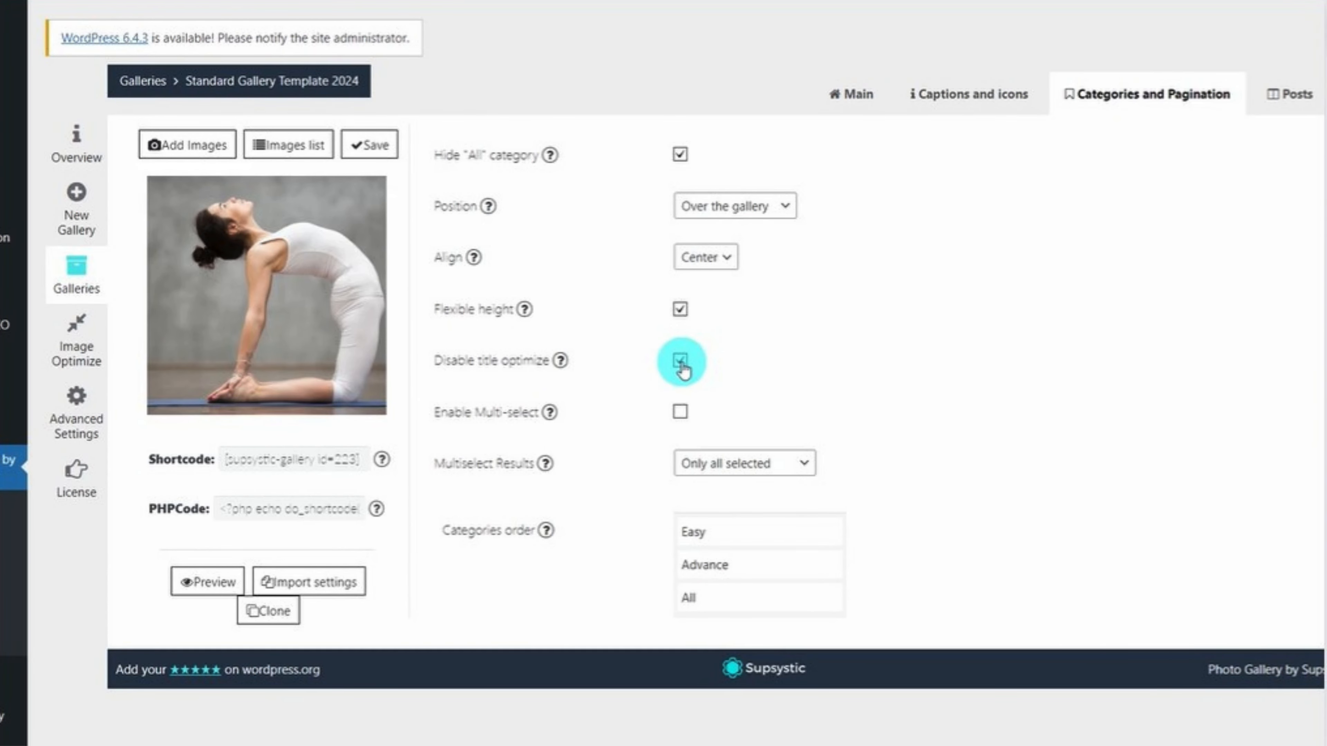
{"action": "left_click", "coordinate": [681, 366]}
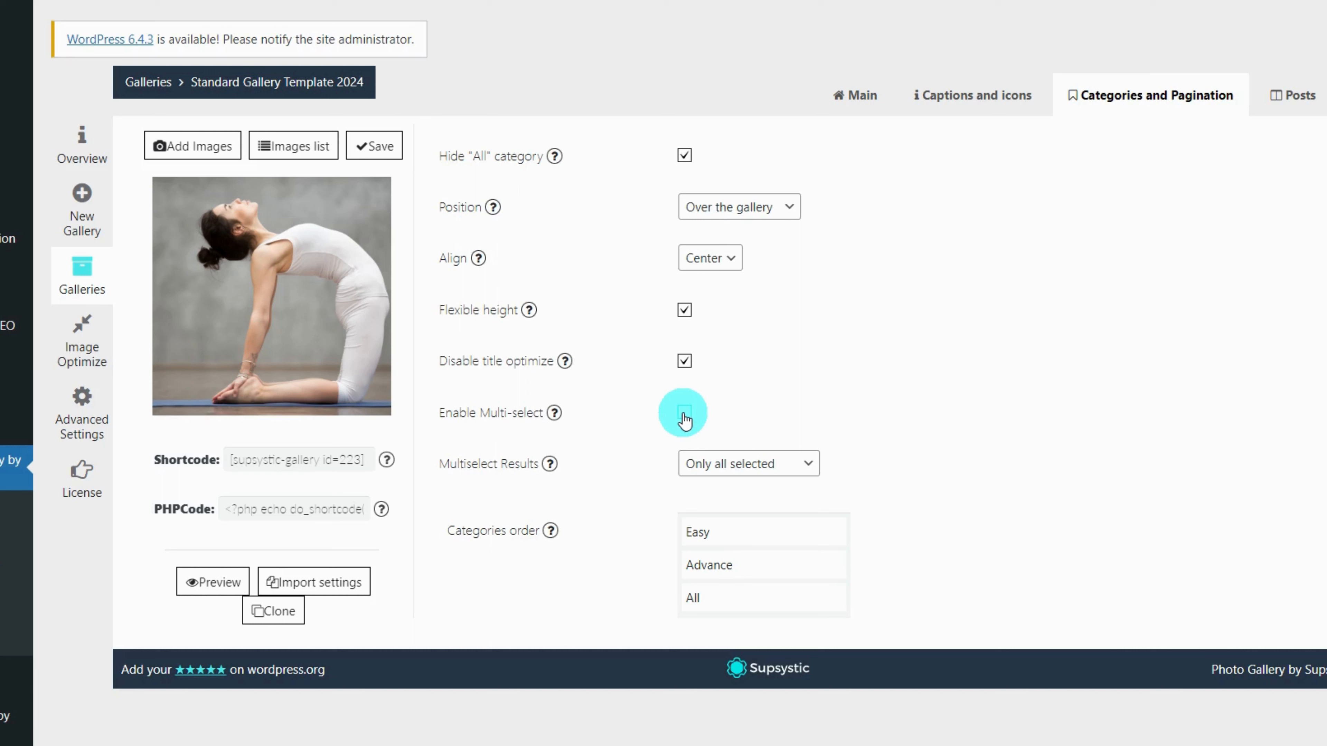
Switch Multiselect Results to At least one selected and back to Only all selected.
{"action": "left_click", "coordinate": [690, 462]}
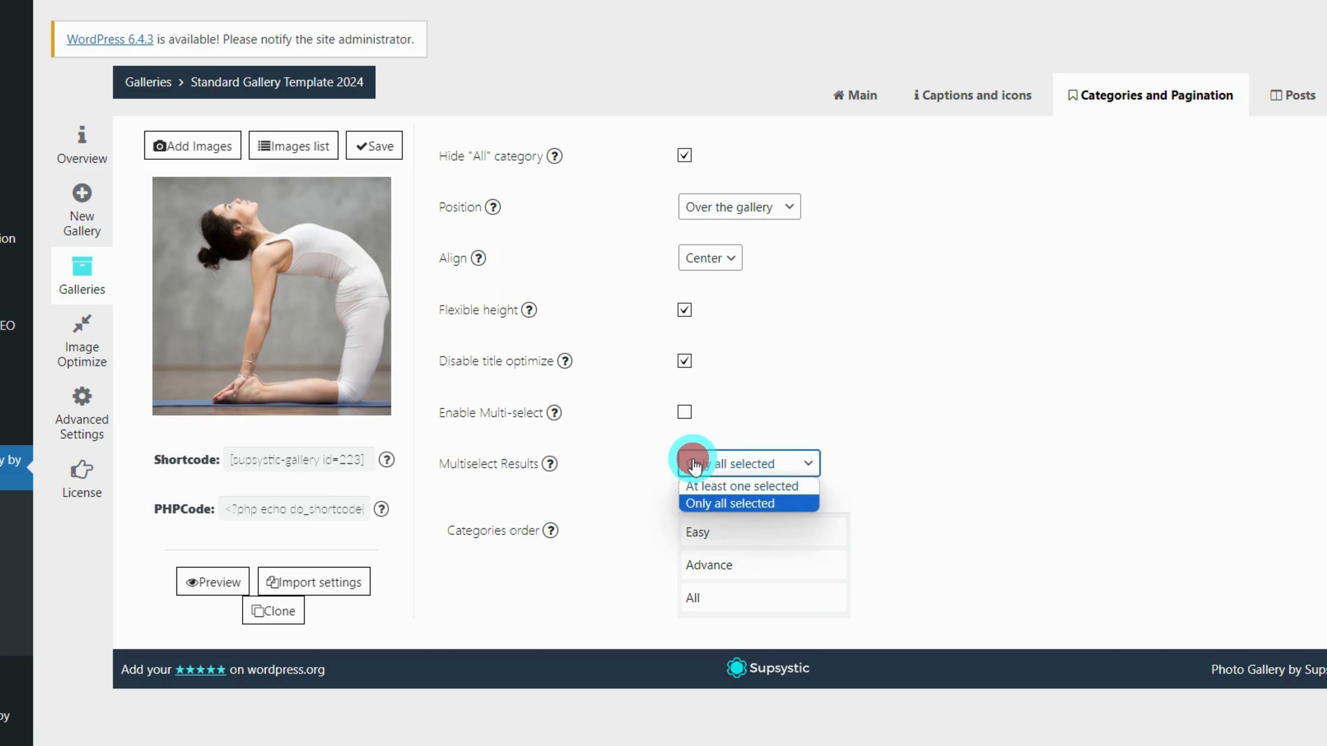
{"action": "left_click", "coordinate": [691, 487]}
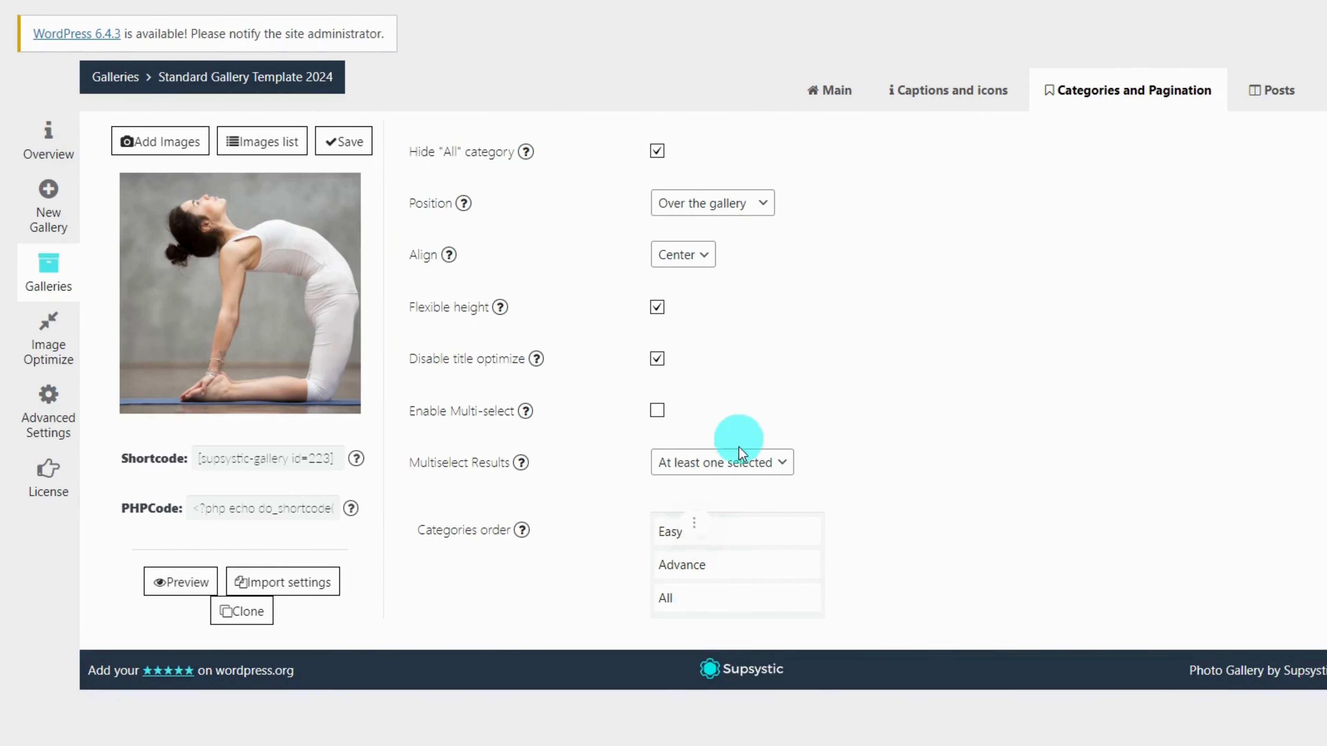
{"action": "left_click", "coordinate": [753, 468]}
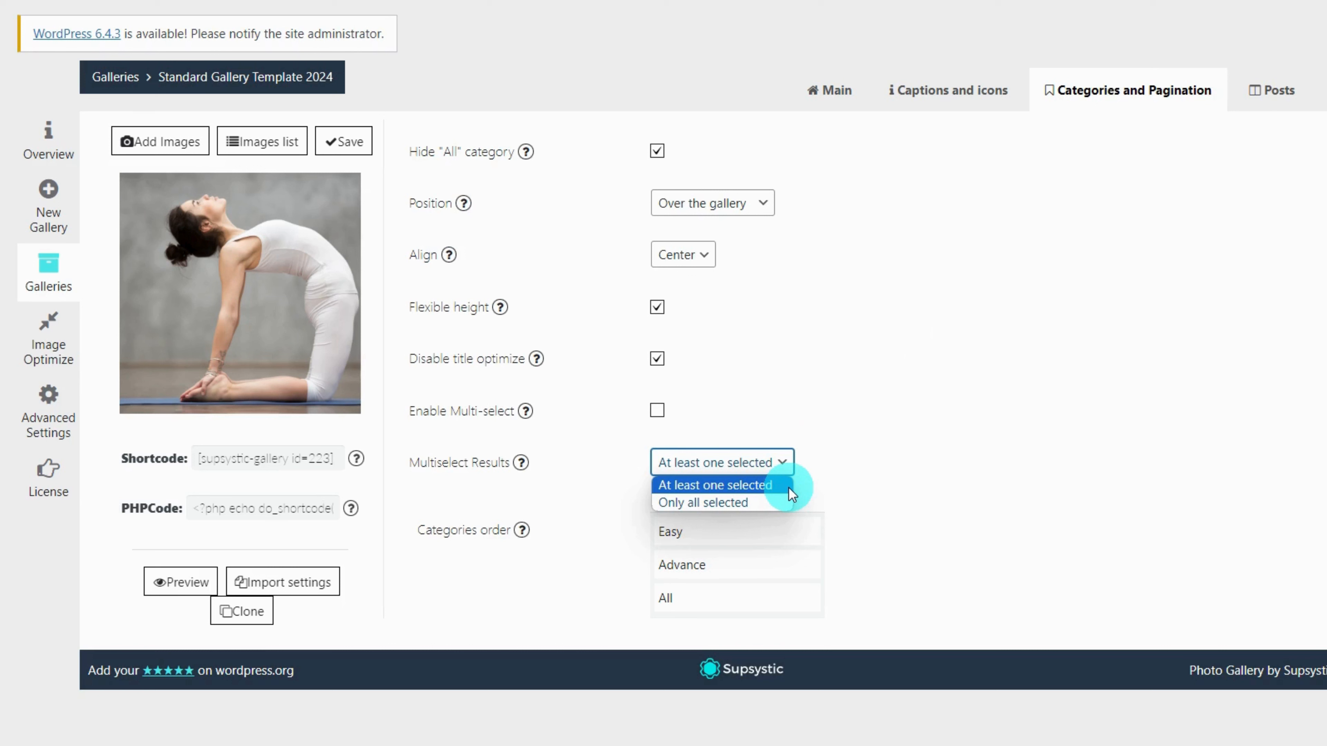
{"action": "left_click", "coordinate": [787, 505]}
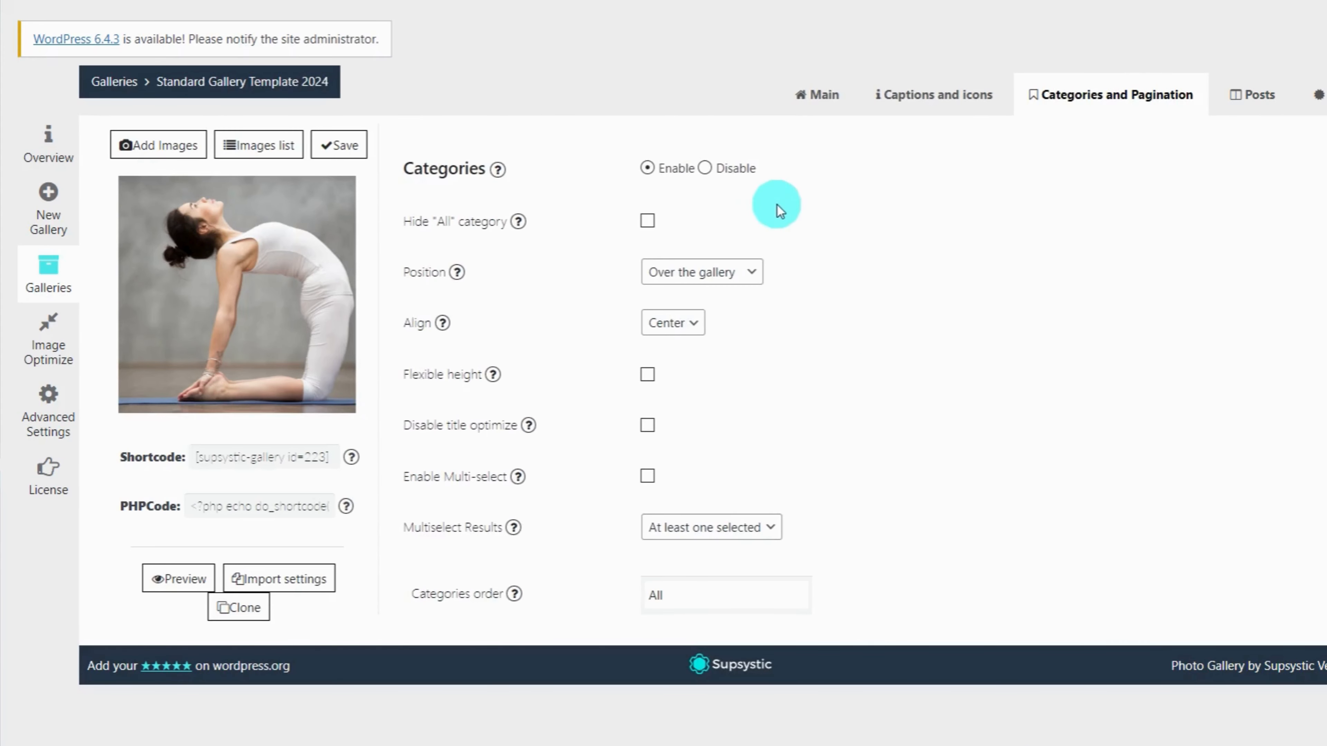
Disable Categories and enable Pagination for the gallery, leaving 10 images per page.
{"action": "left_click", "coordinate": [705, 170]}
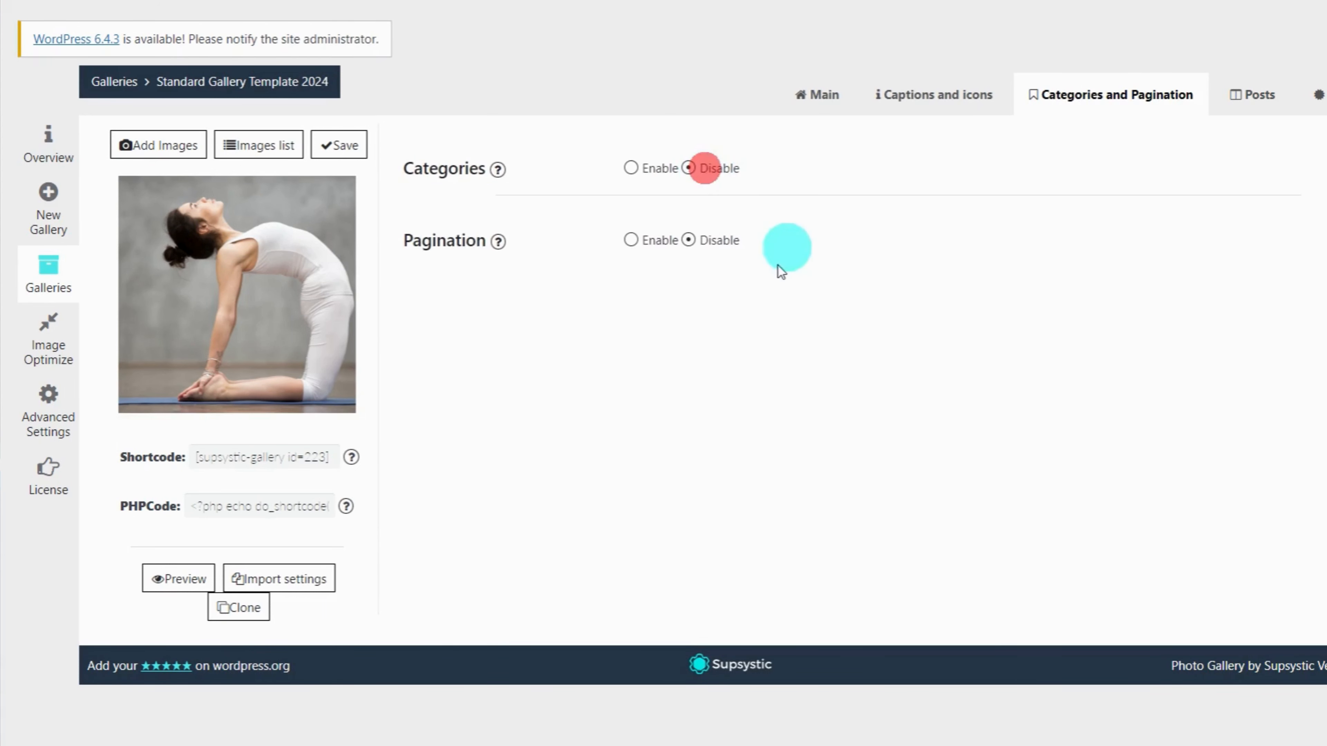
{"action": "left_click", "coordinate": [639, 241]}
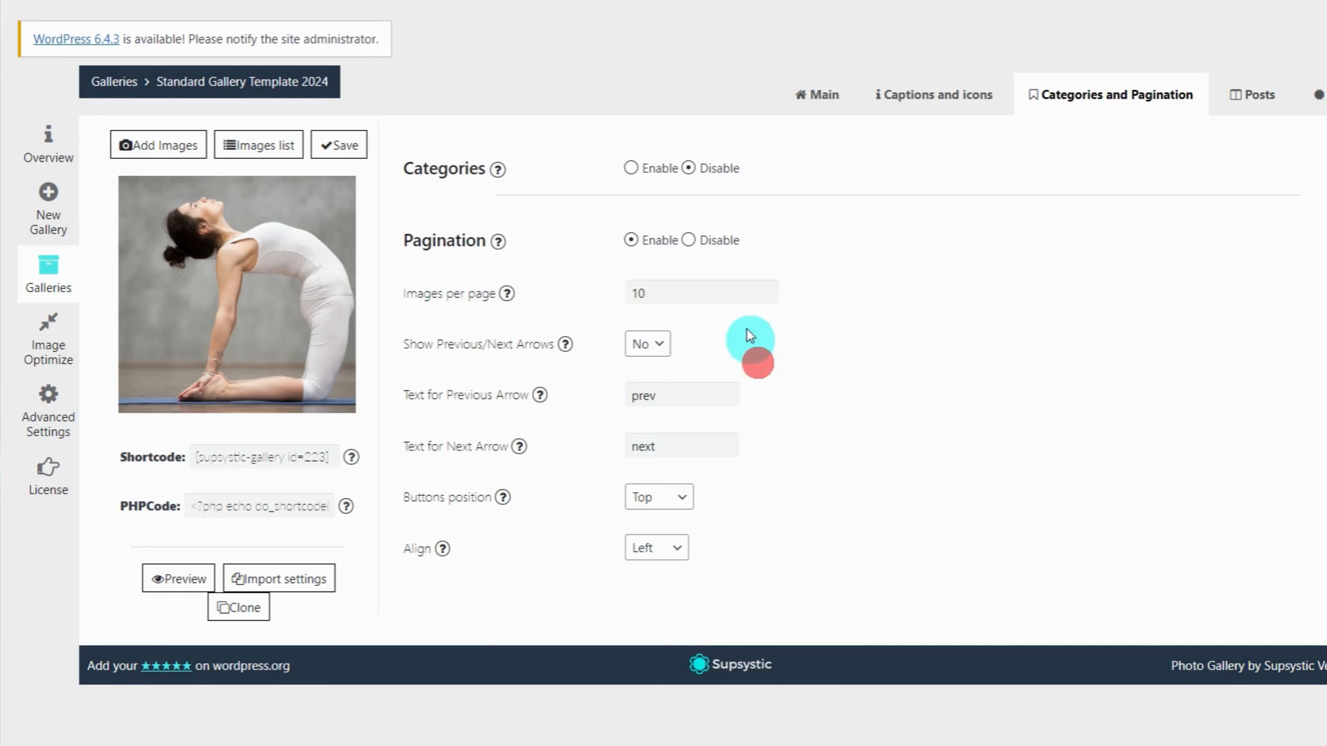
{"action": "left_click", "coordinate": [678, 288]}
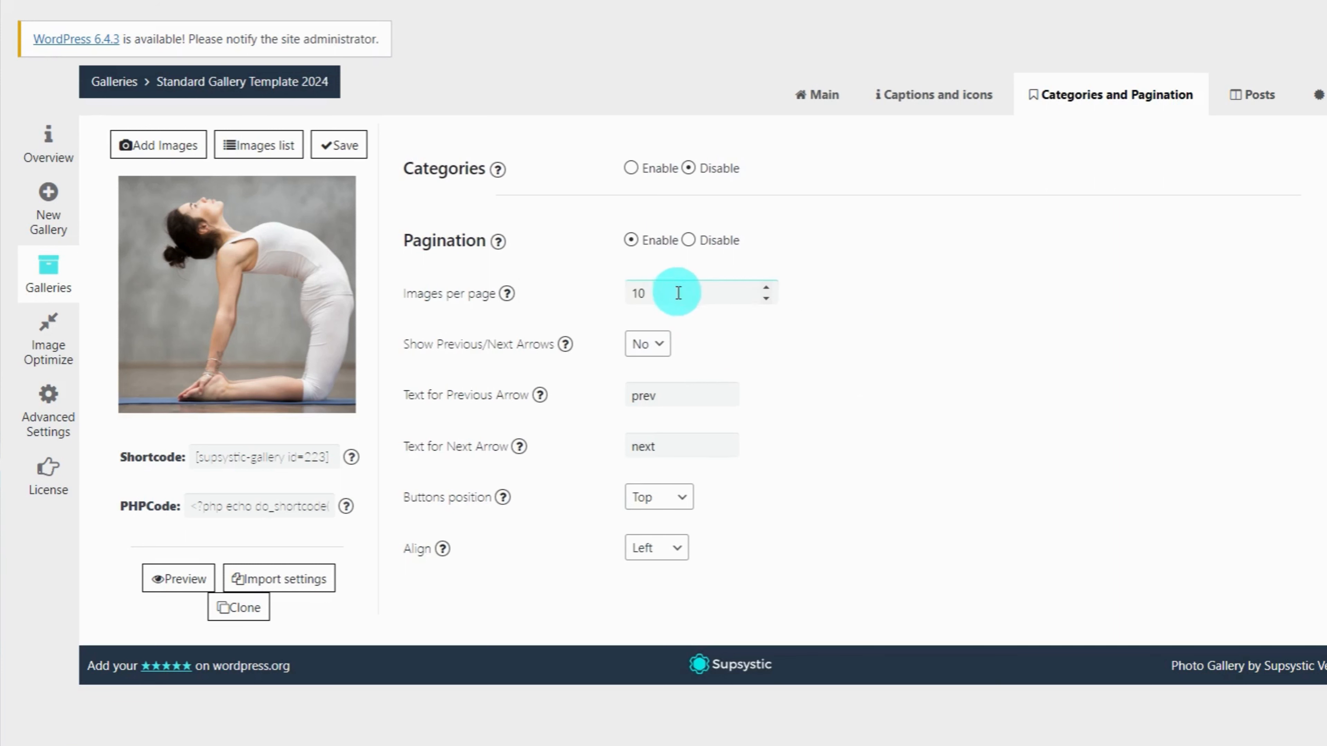
Set Show Previous/Next Arrows to Yes, keeping prev and next as the arrow texts.
{"action": "left_click", "coordinate": [658, 343]}
{"action": "left_click", "coordinate": [643, 383]}
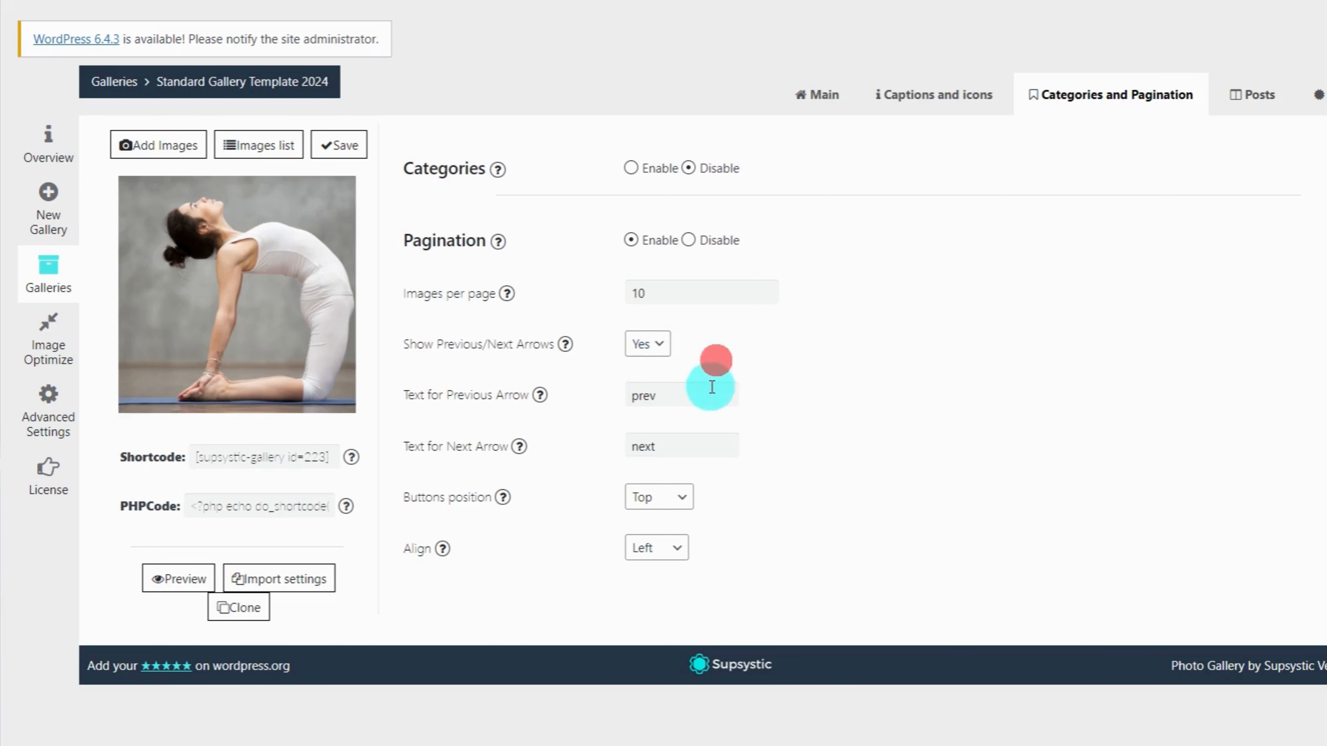
{"action": "left_click", "coordinate": [702, 393]}
{"action": "left_click", "coordinate": [695, 446]}
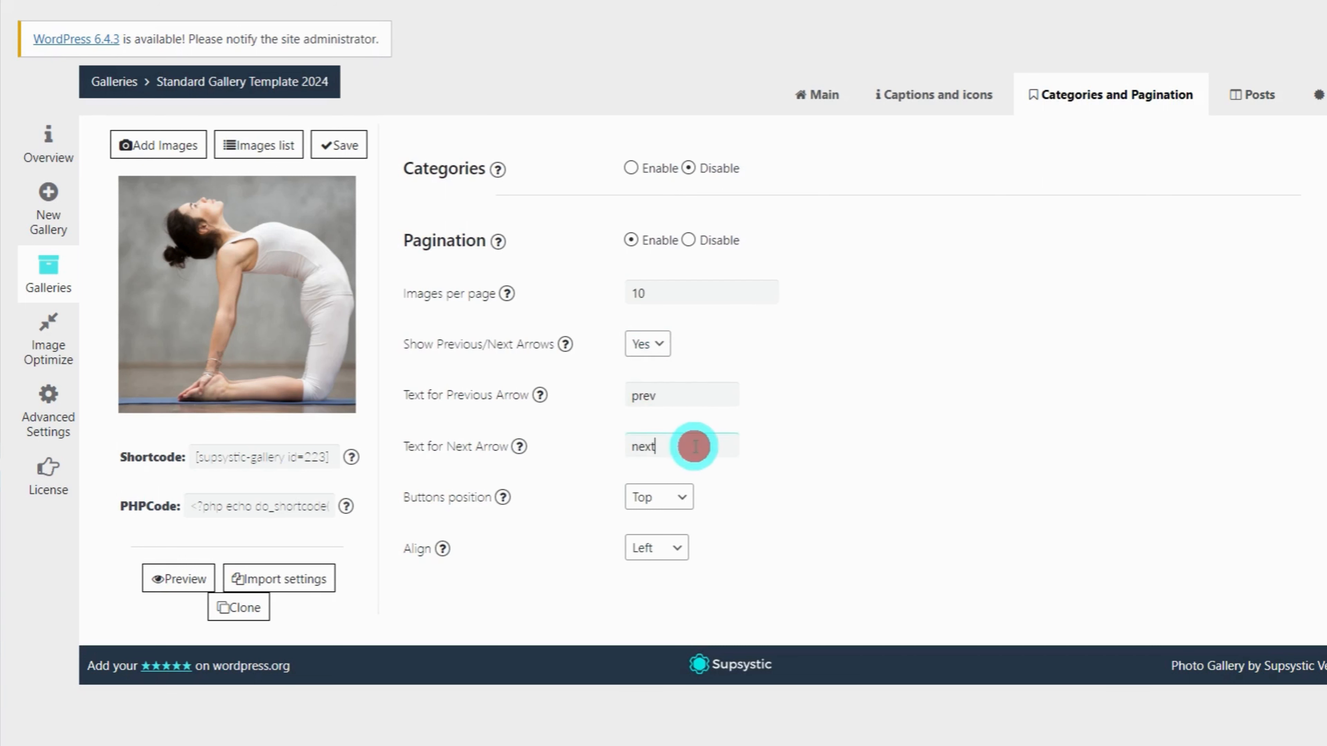
Keep the pagination buttons position at Top and set their alignment to Center.
{"action": "left_click", "coordinate": [678, 501]}
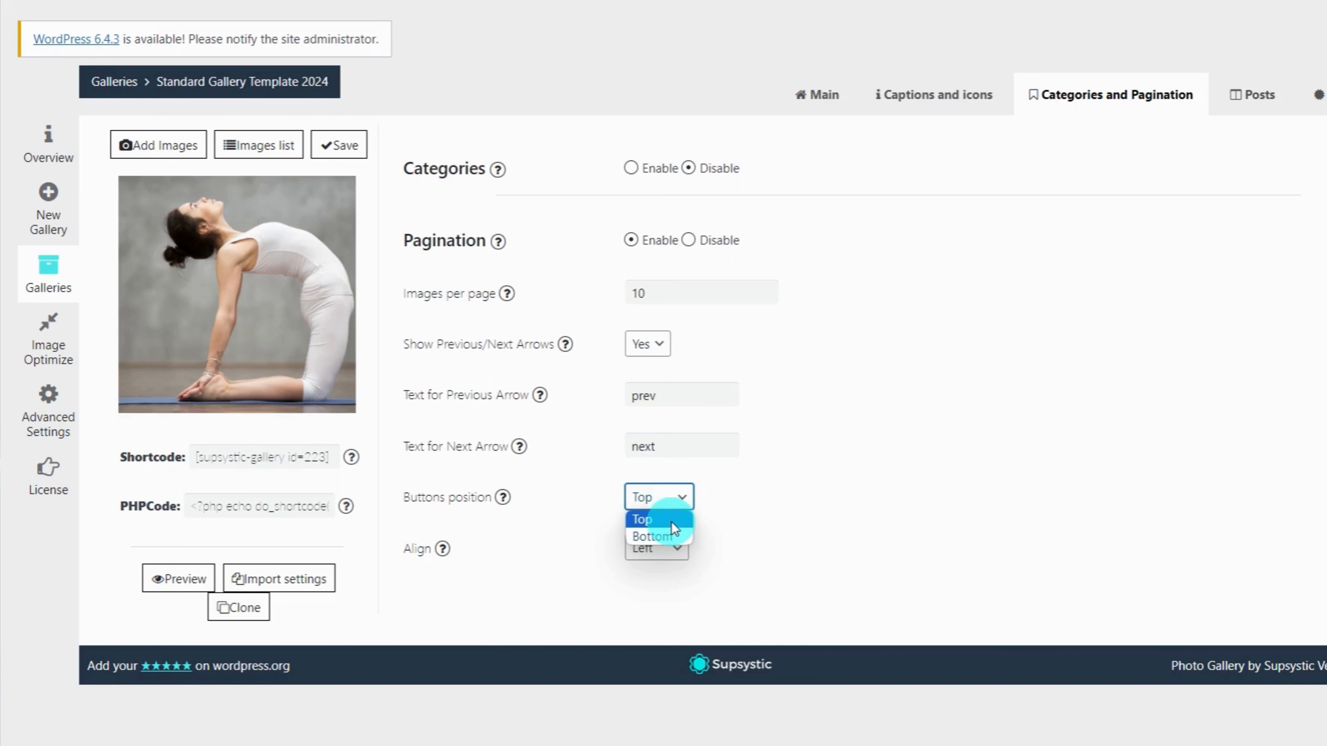
{"action": "left_click", "coordinate": [672, 521]}
{"action": "left_click", "coordinate": [677, 549]}
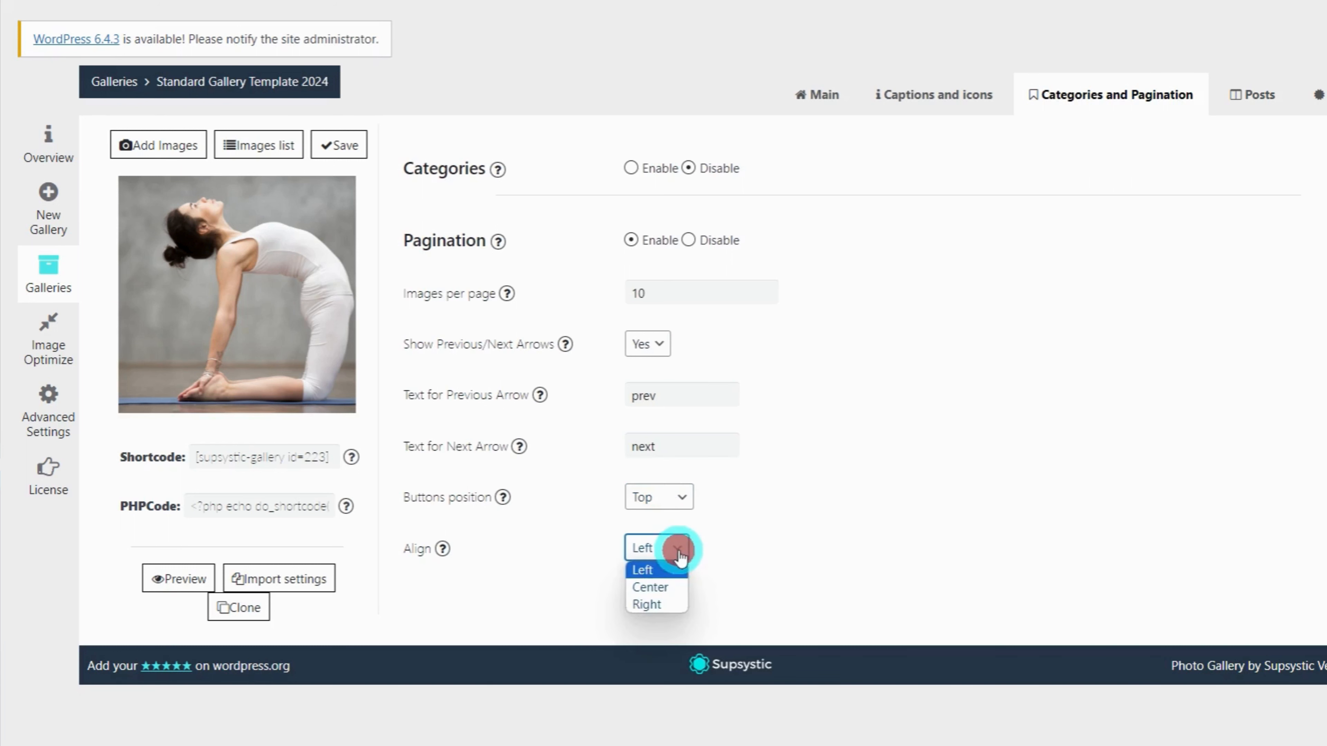
{"action": "left_click", "coordinate": [664, 590]}
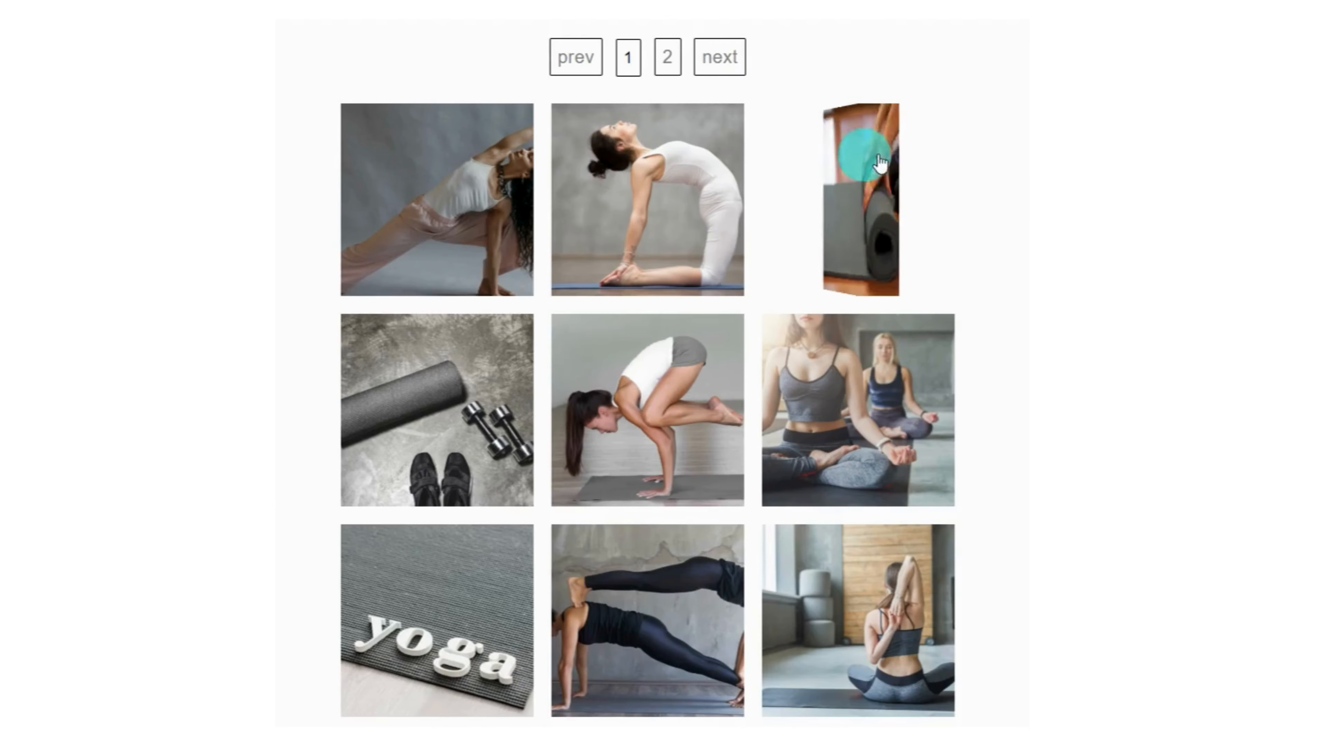
Check the pagination in the gallery preview by switching between pages 1 and 2.
{"action": "left_click", "coordinate": [629, 60]}
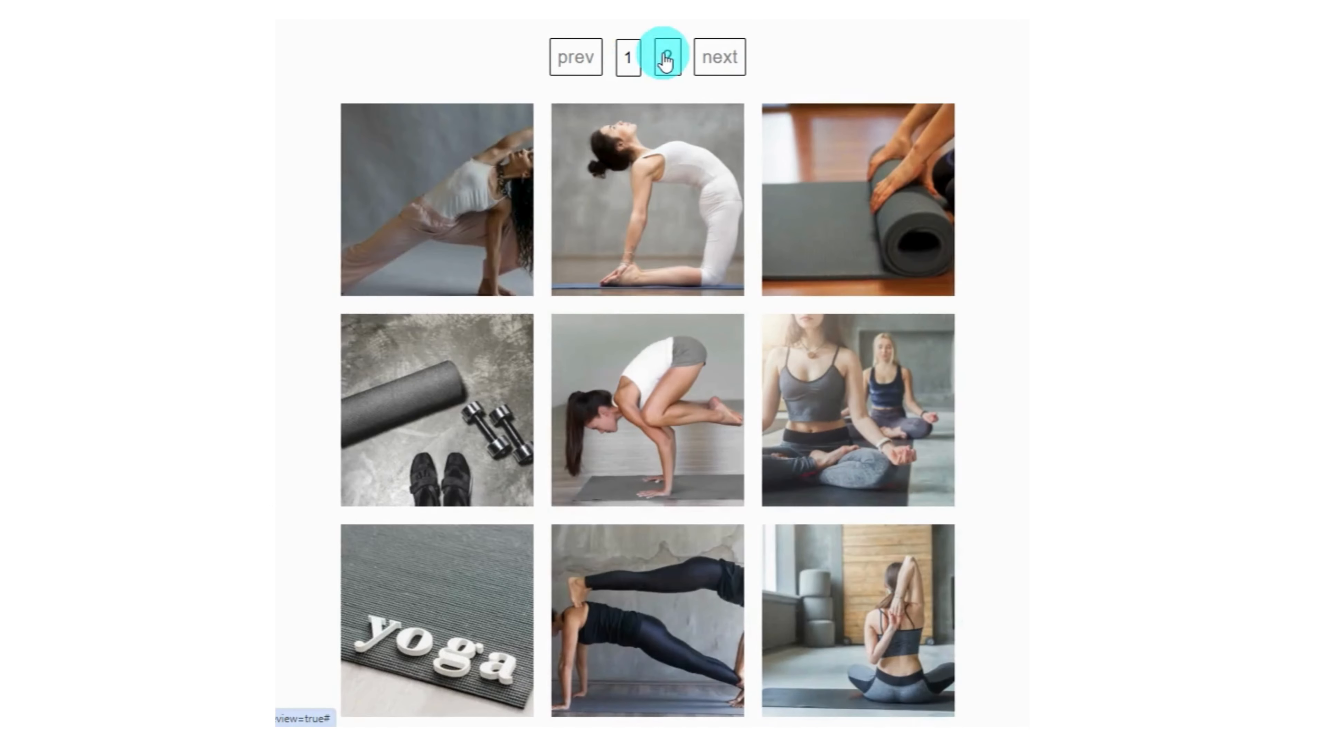
{"action": "left_click", "coordinate": [667, 56]}
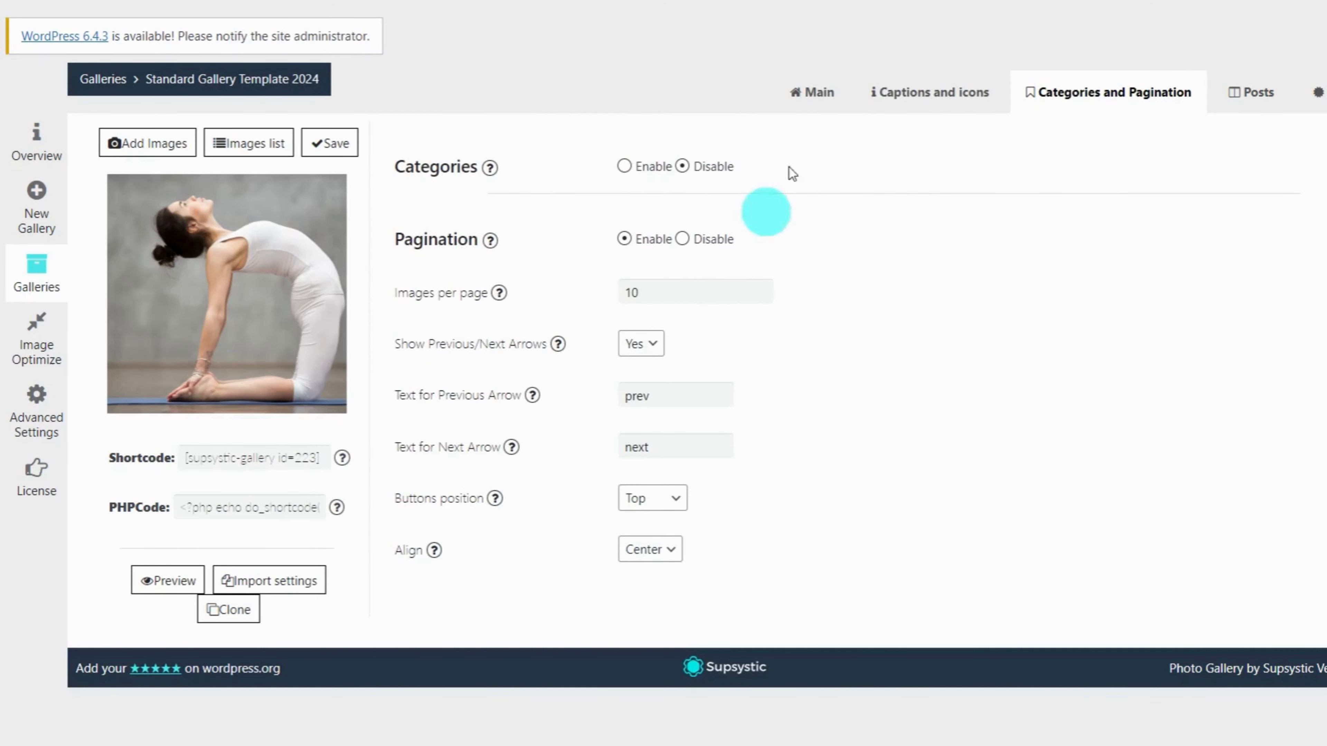
Open the buttons preset editor from the main gallery settings and apply the show more preset.
{"action": "left_click", "coordinate": [812, 92]}
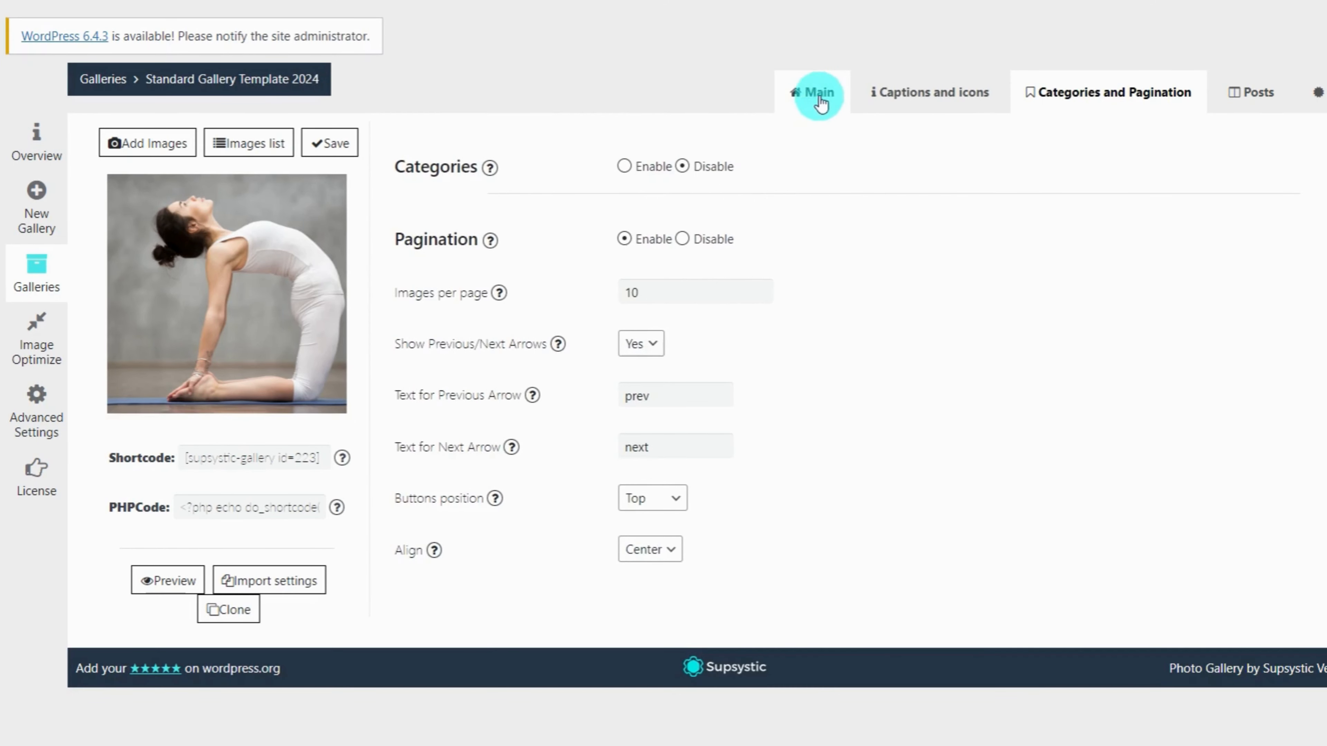
{"action": "left_click", "coordinate": [812, 149]}
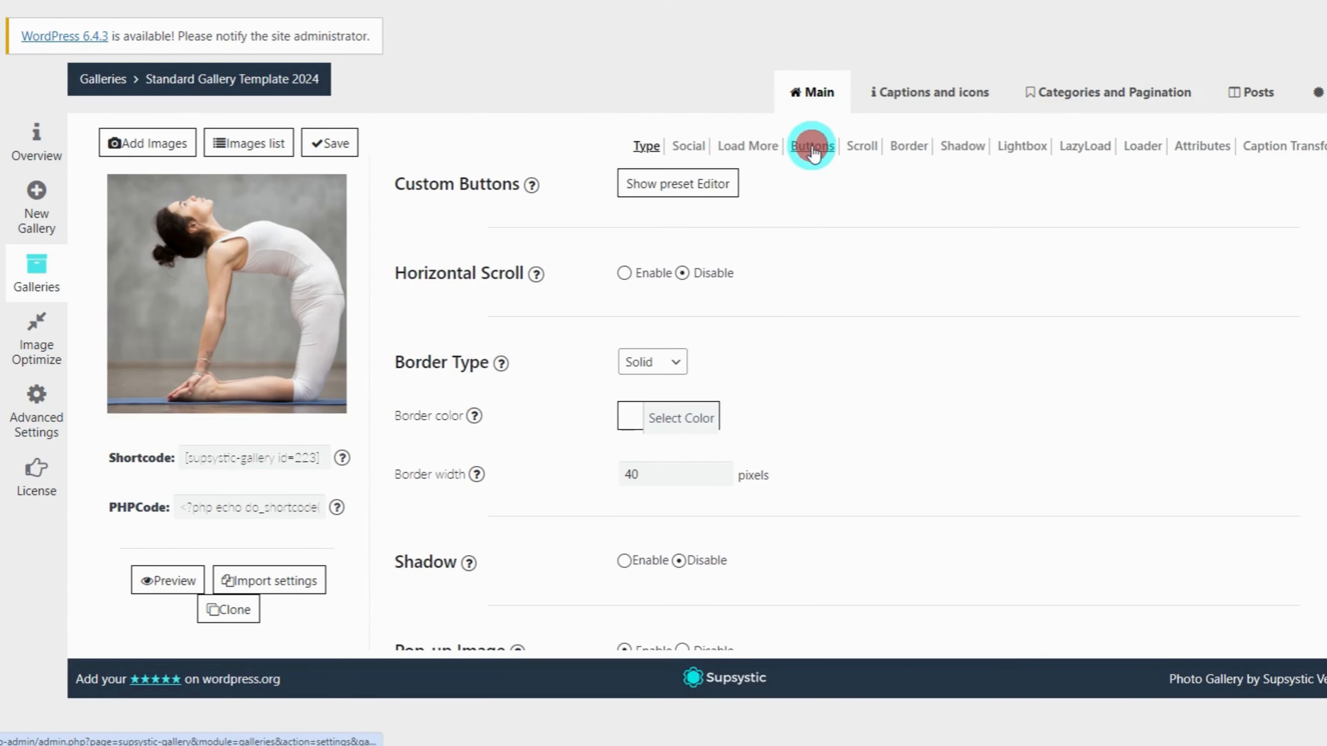
{"action": "left_click", "coordinate": [680, 188]}
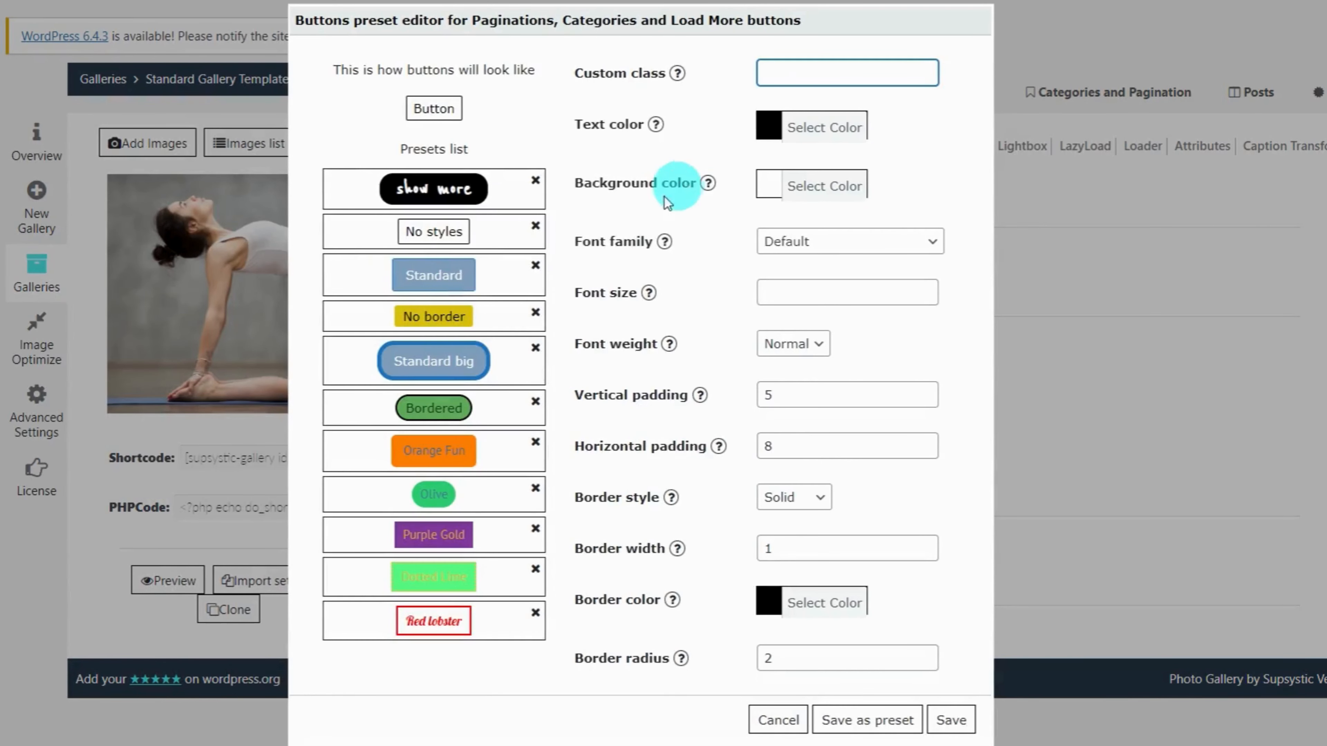
{"action": "left_click", "coordinate": [459, 177]}
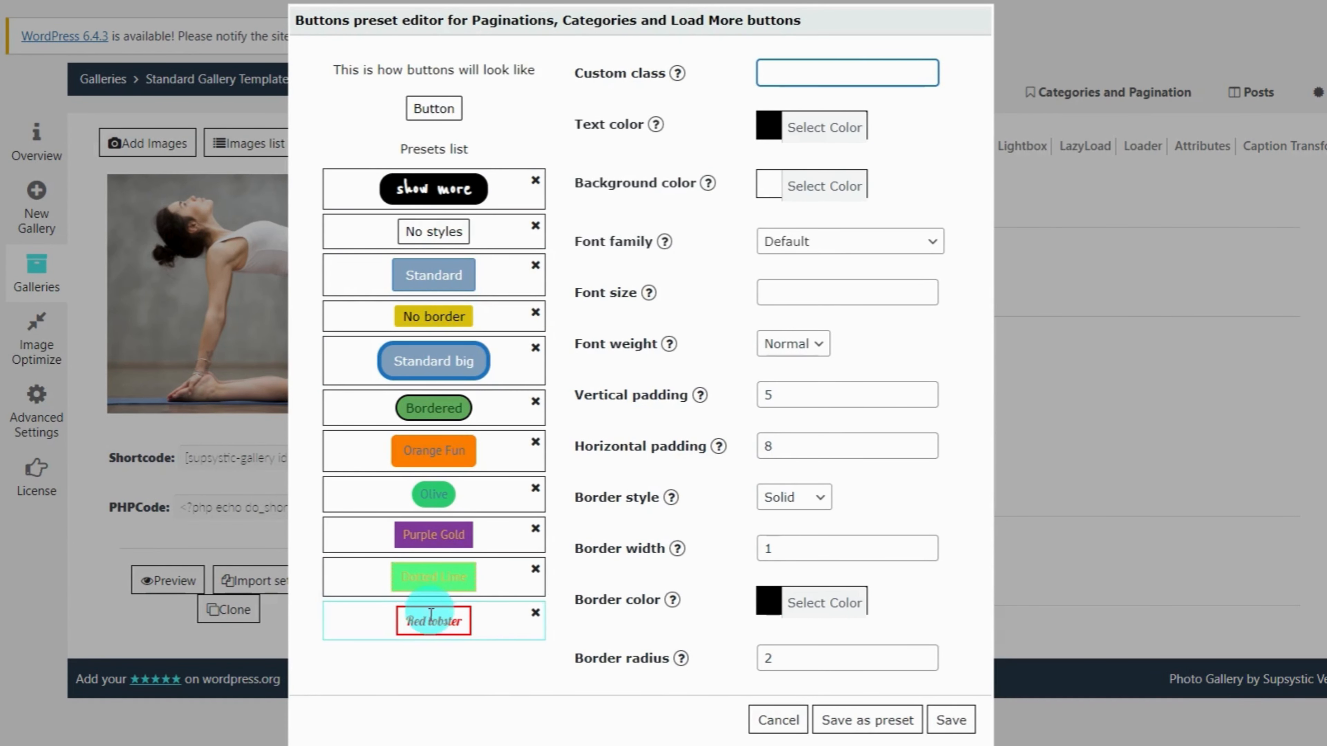
{"action": "left_click", "coordinate": [480, 194]}
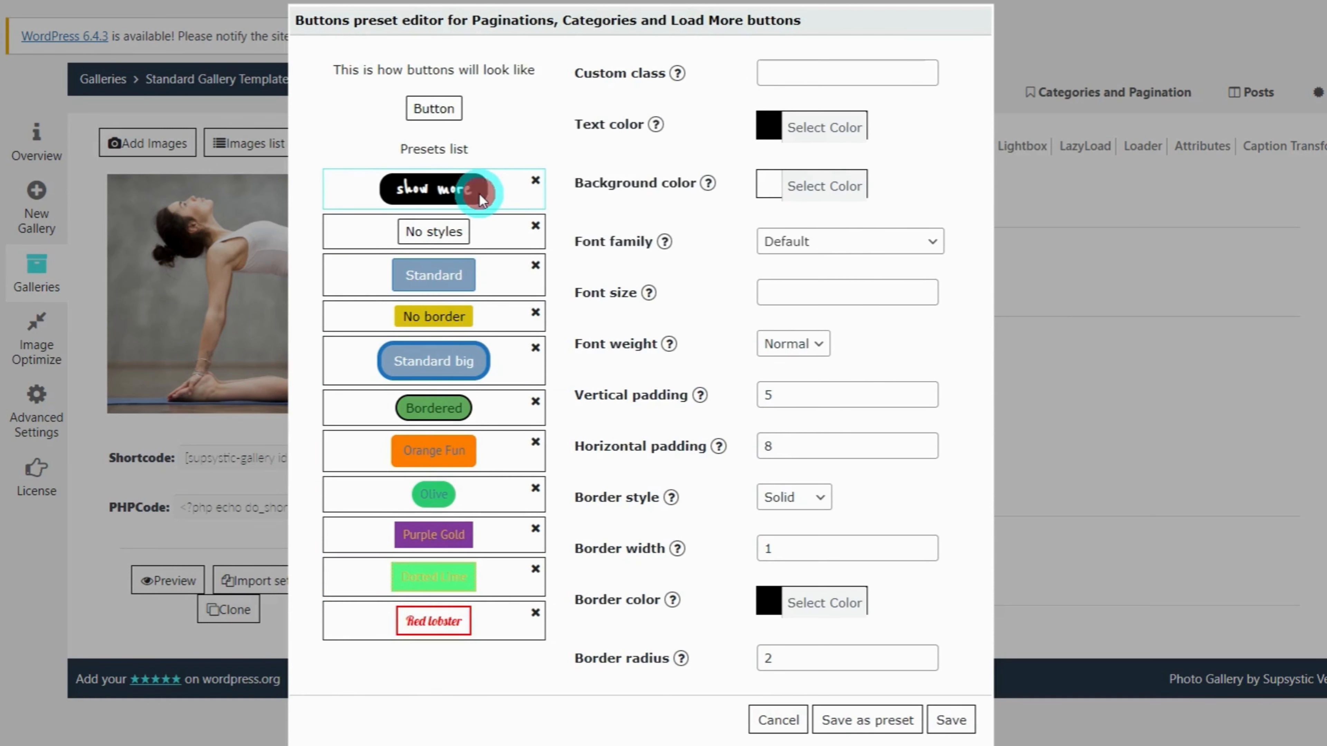
{"action": "left_click", "coordinate": [777, 193]}
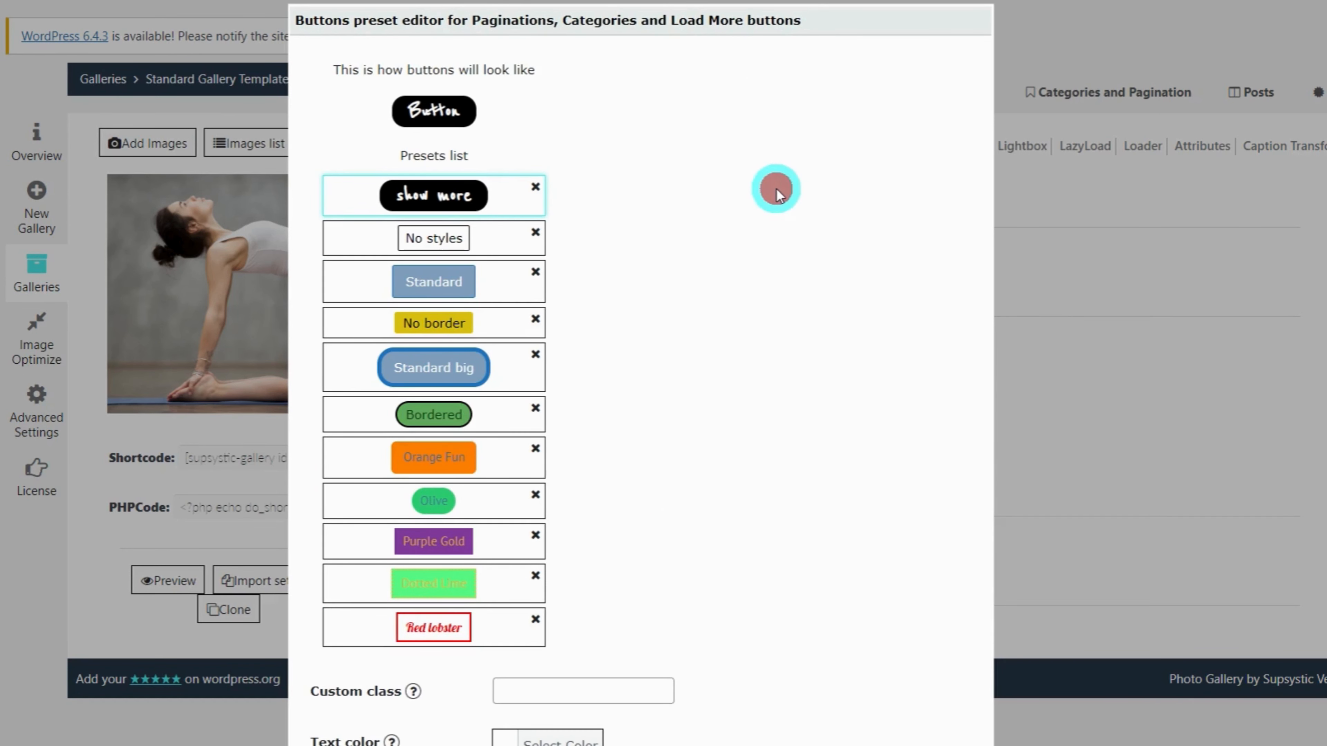
Change the button preset's background color to the red palette swatch and close the color picker.
{"action": "scroll", "coordinate": [790, 334], "scroll_direction": "down", "scroll_amount": 12}
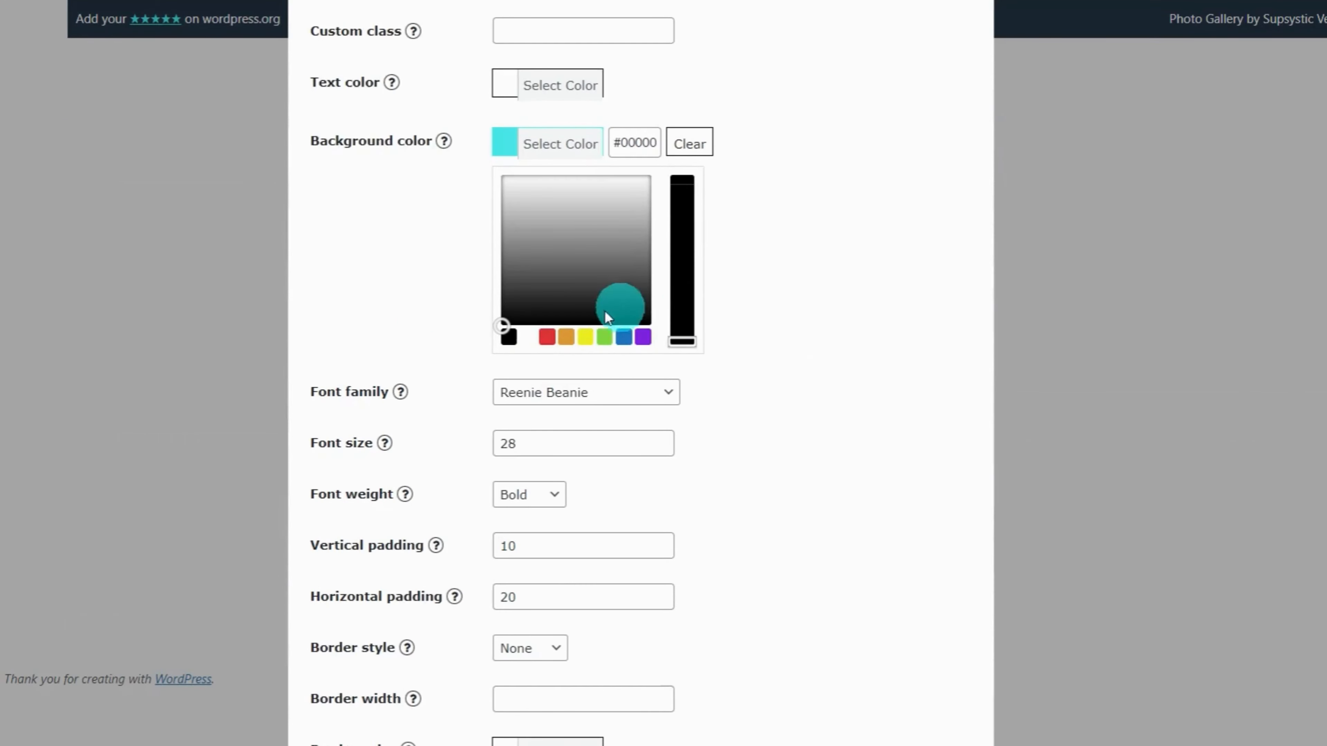
{"action": "left_click", "coordinate": [546, 337]}
{"action": "scroll", "coordinate": [739, 332], "scroll_direction": "down", "scroll_amount": 3}
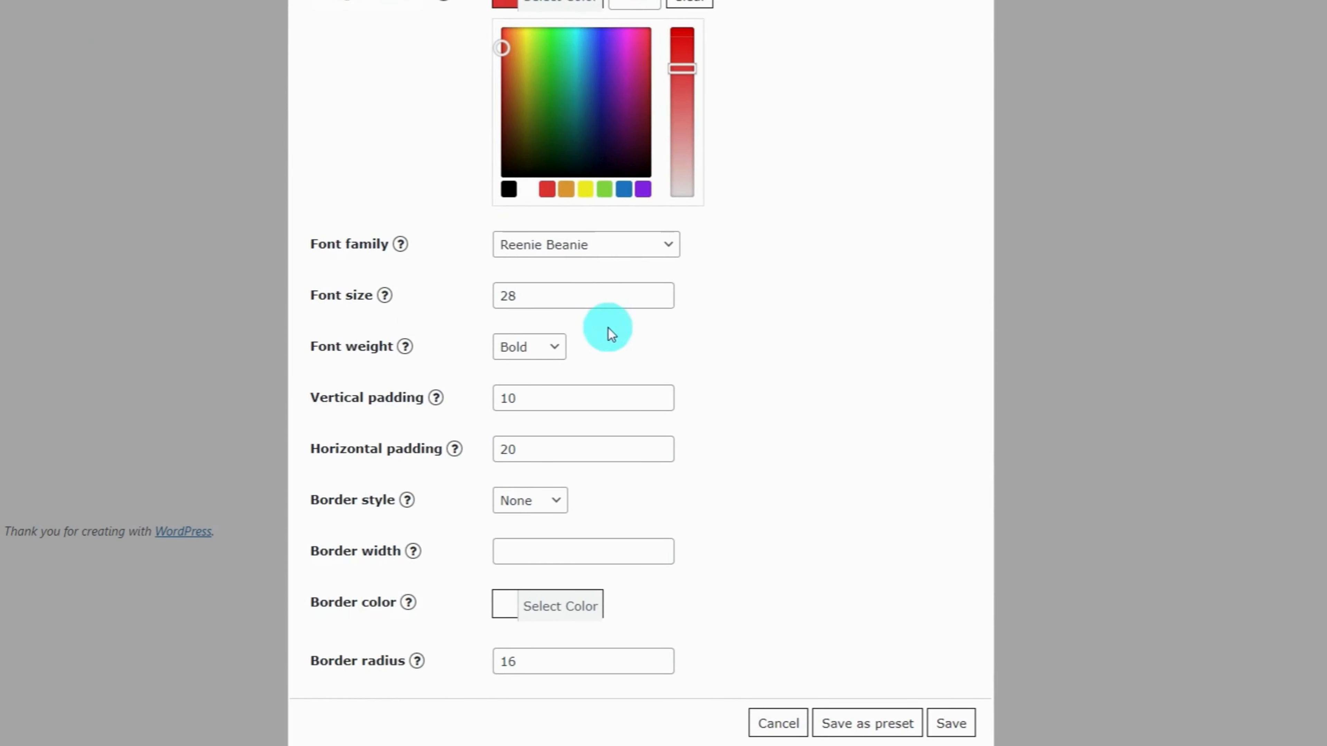
{"action": "left_click", "coordinate": [608, 238]}
{"action": "scroll", "coordinate": [625, 277], "scroll_direction": "up", "scroll_amount": 11}
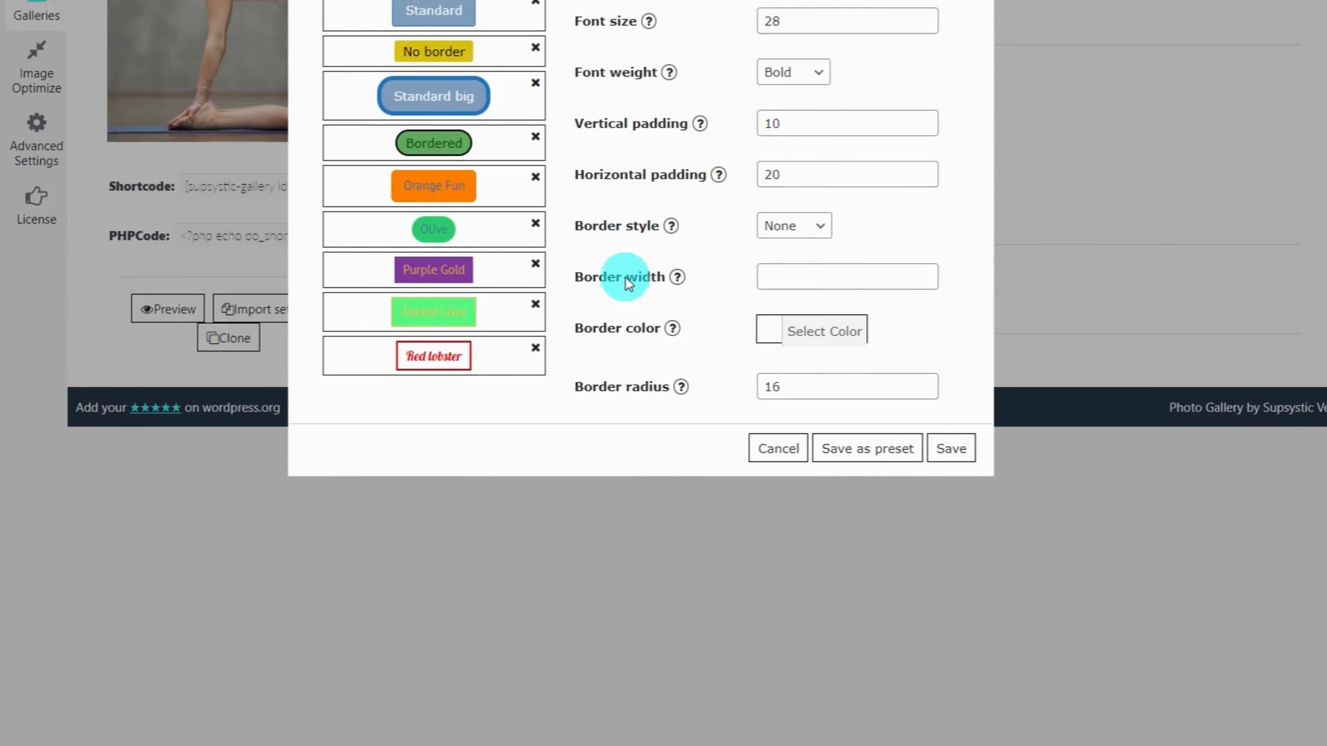
Try Quantico as the button font family and settle on Poly.
{"action": "left_click", "coordinate": [849, 214]}
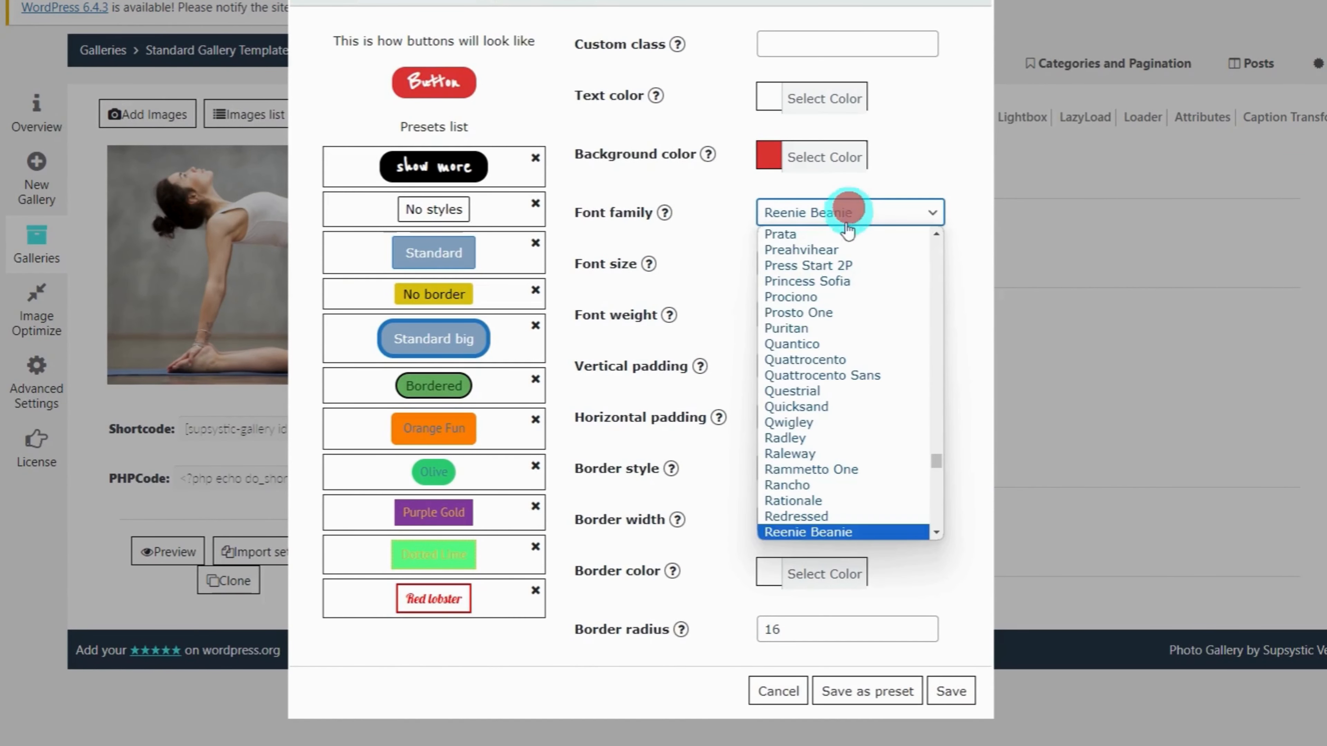
{"action": "left_click", "coordinate": [839, 342]}
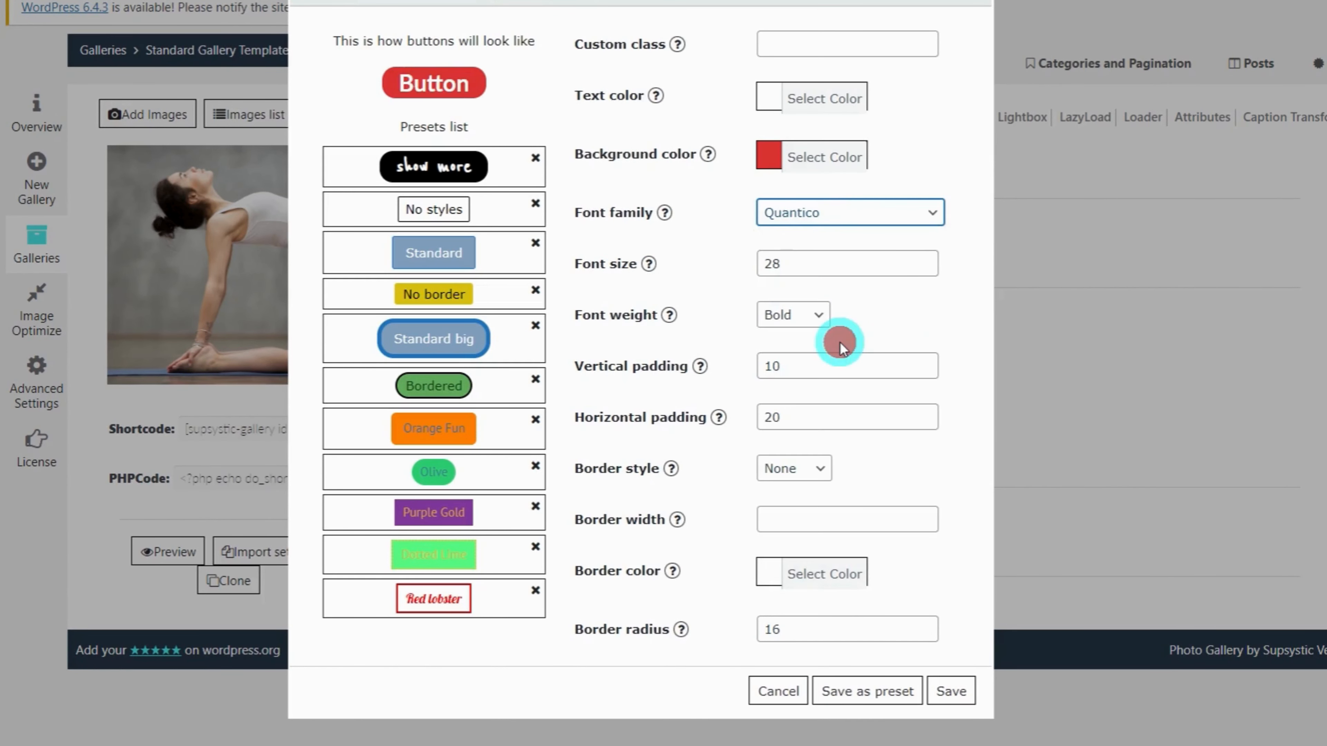
{"action": "left_click", "coordinate": [838, 211]}
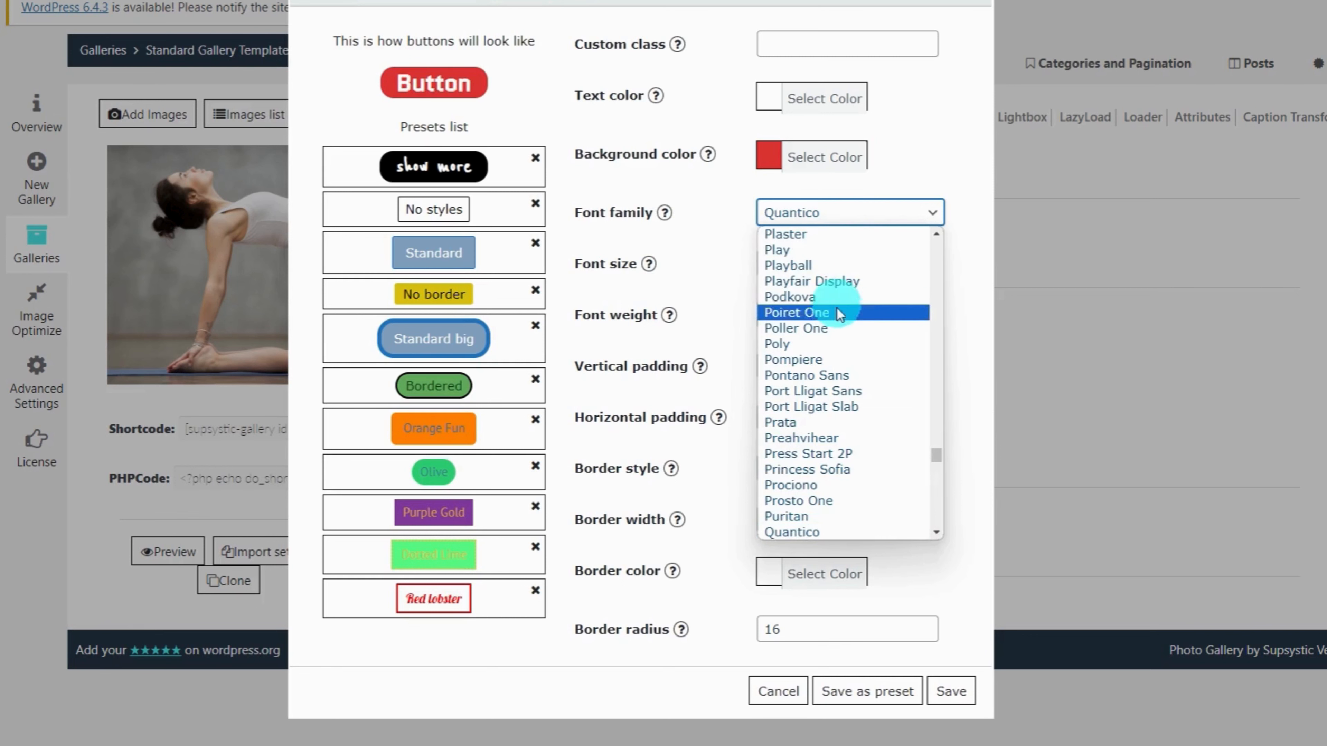
{"action": "left_click", "coordinate": [838, 343]}
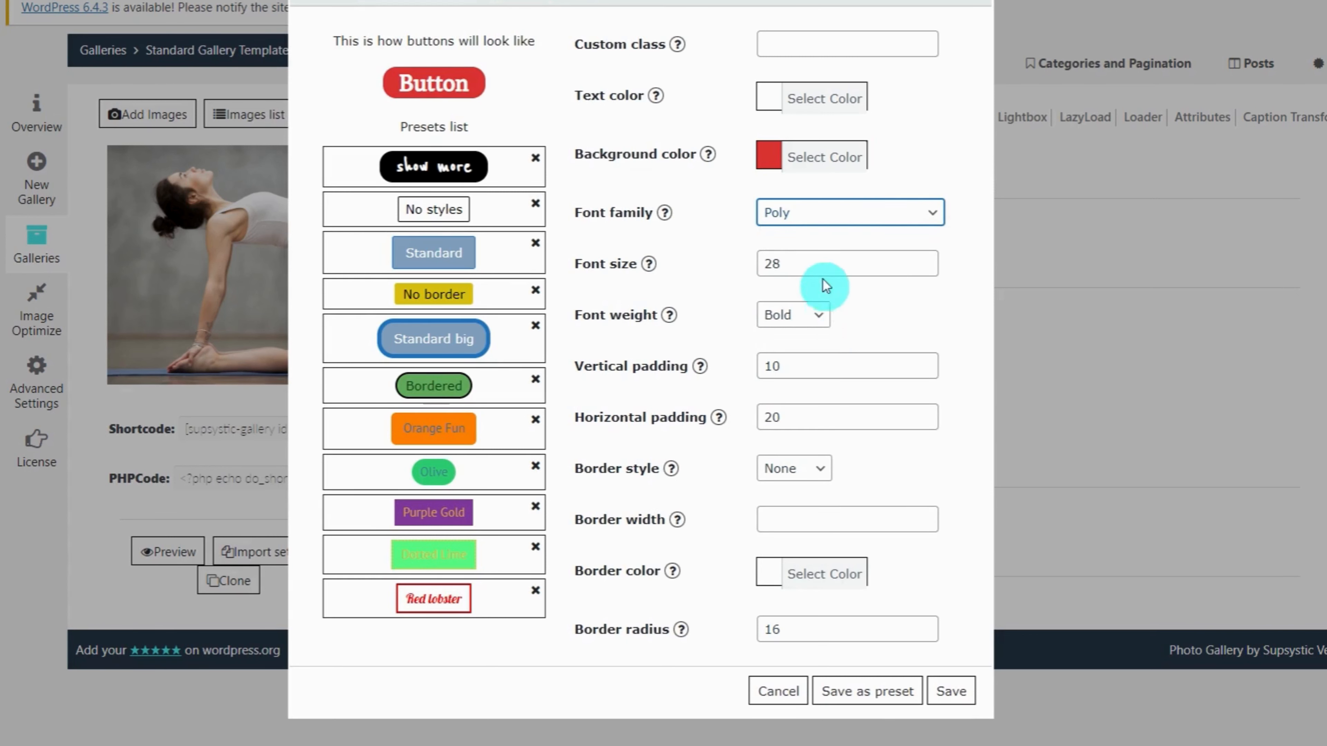
Set the button font size to 16 and the font weight to Normal.
{"action": "left_click", "coordinate": [819, 263]}
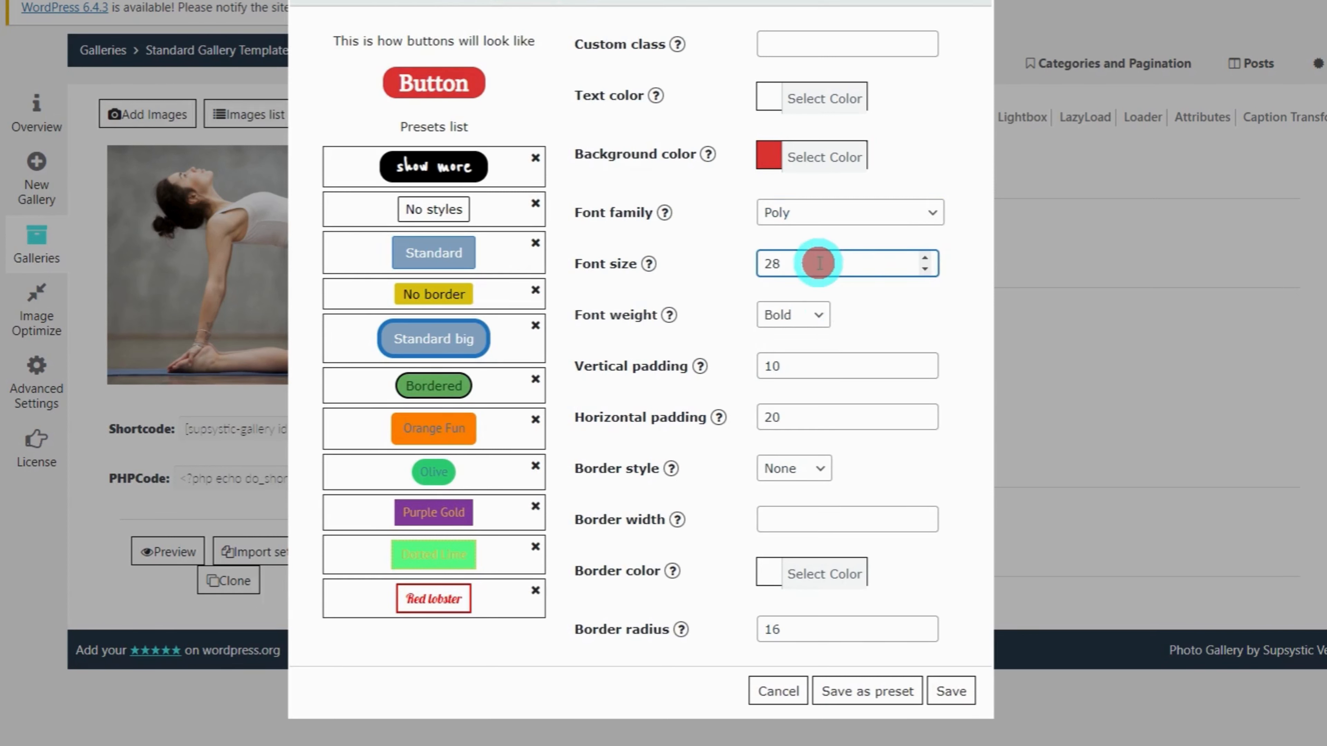
{"action": "type", "text": "16"}
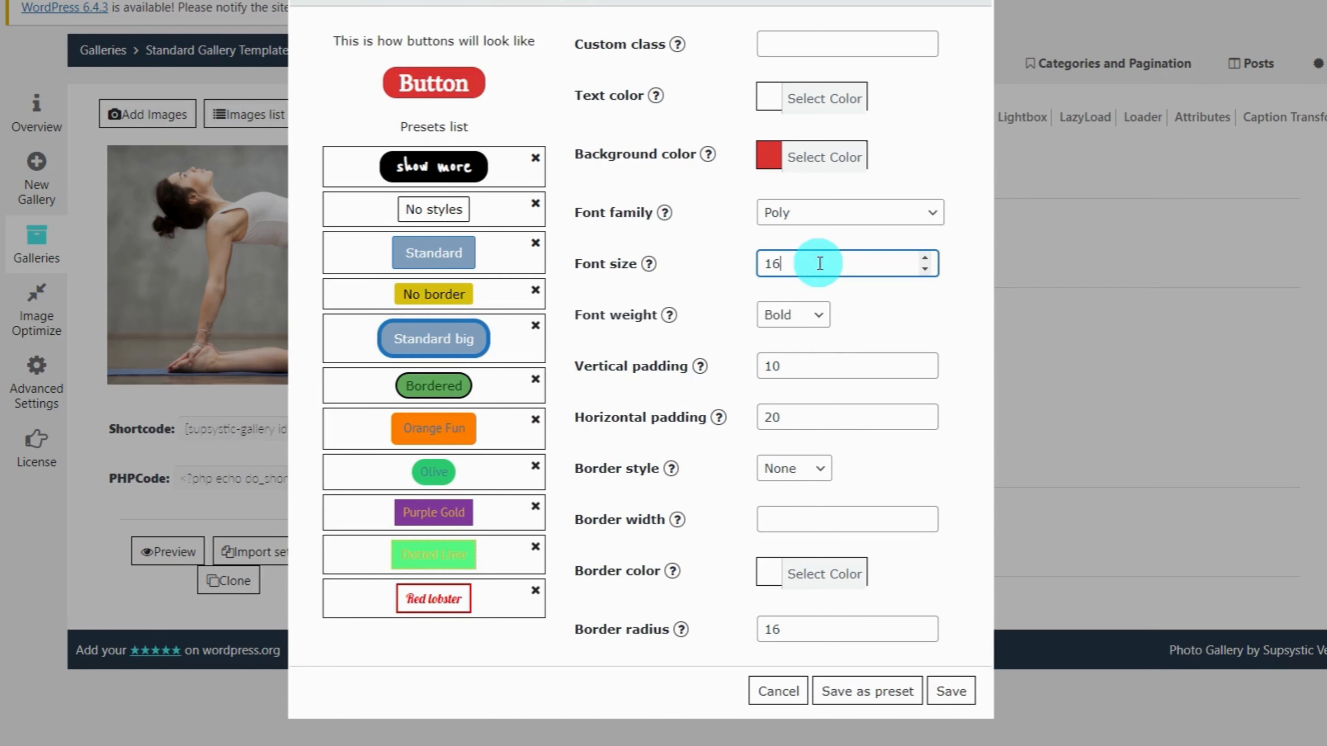
{"action": "left_click", "coordinate": [817, 316]}
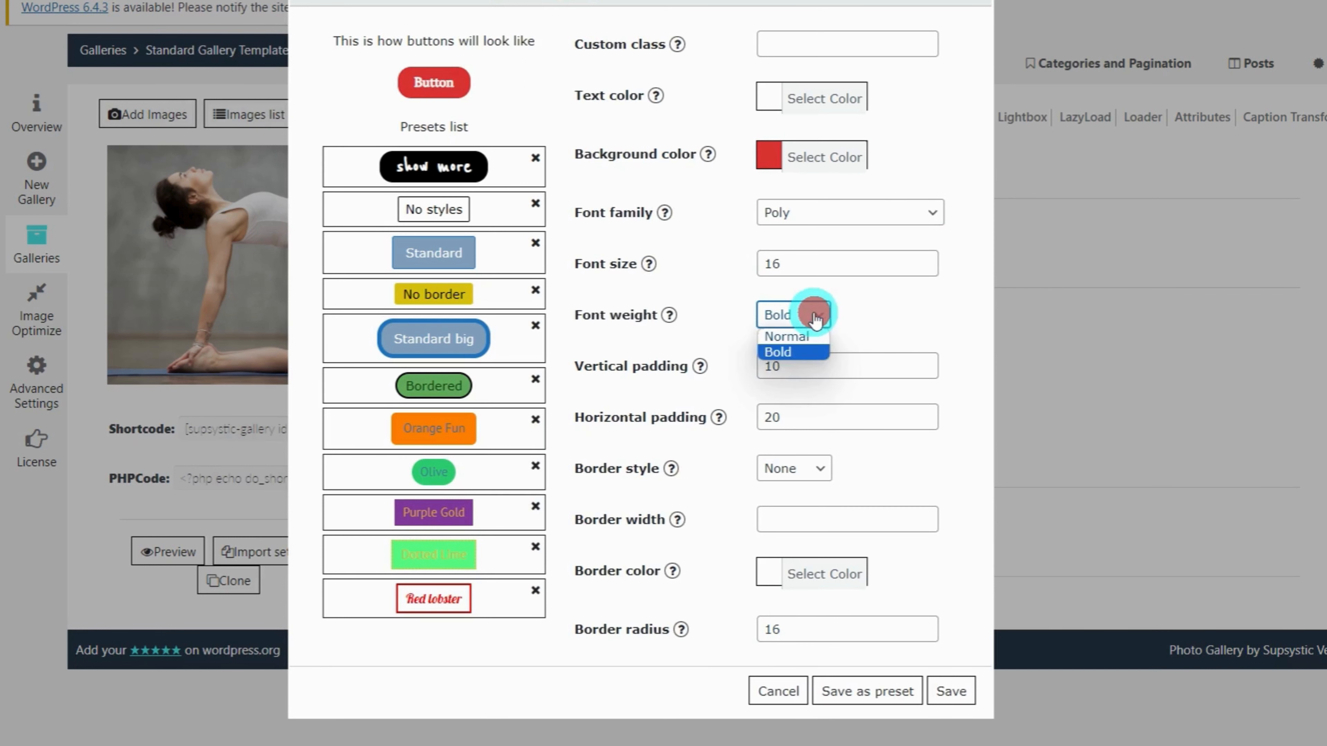
{"action": "left_click", "coordinate": [817, 334]}
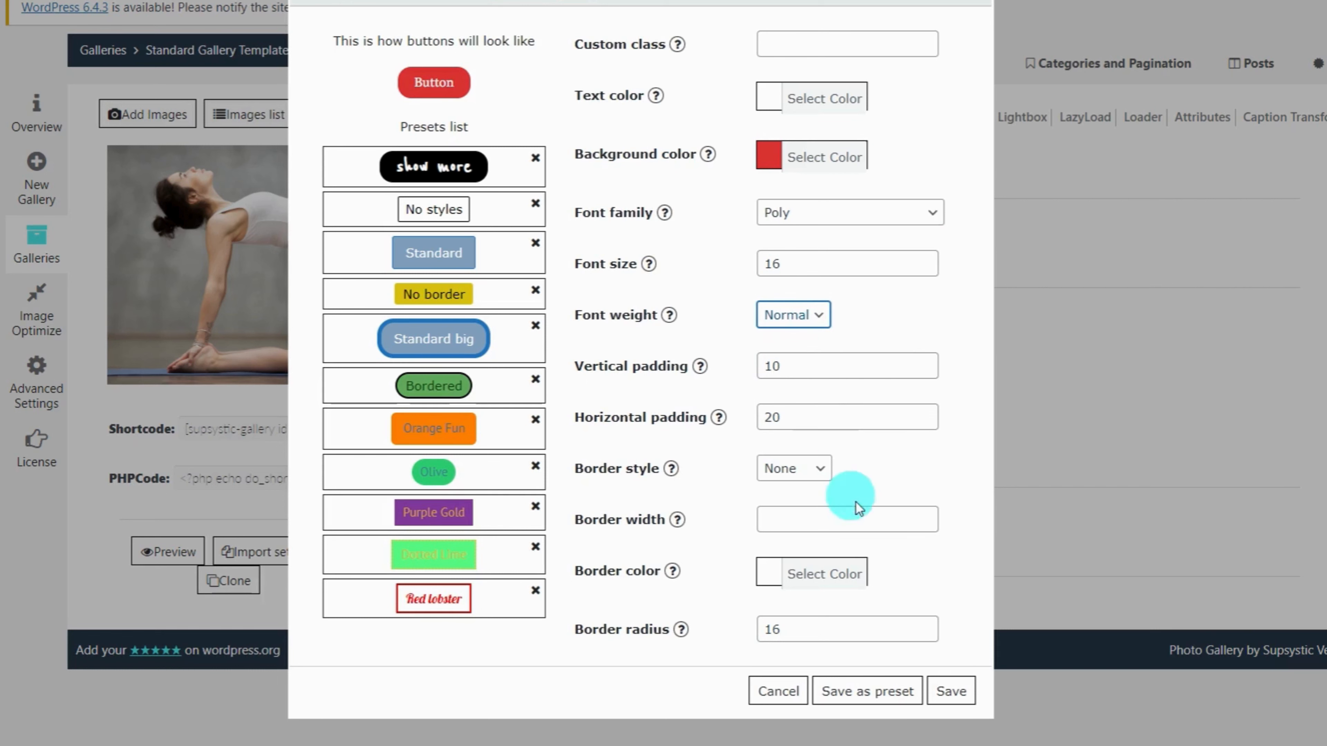
{"action": "scroll", "coordinate": [825, 499], "scroll_direction": "down", "scroll_amount": 2}
{"action": "scroll", "coordinate": [824, 497], "scroll_direction": "up", "scroll_amount": 3}
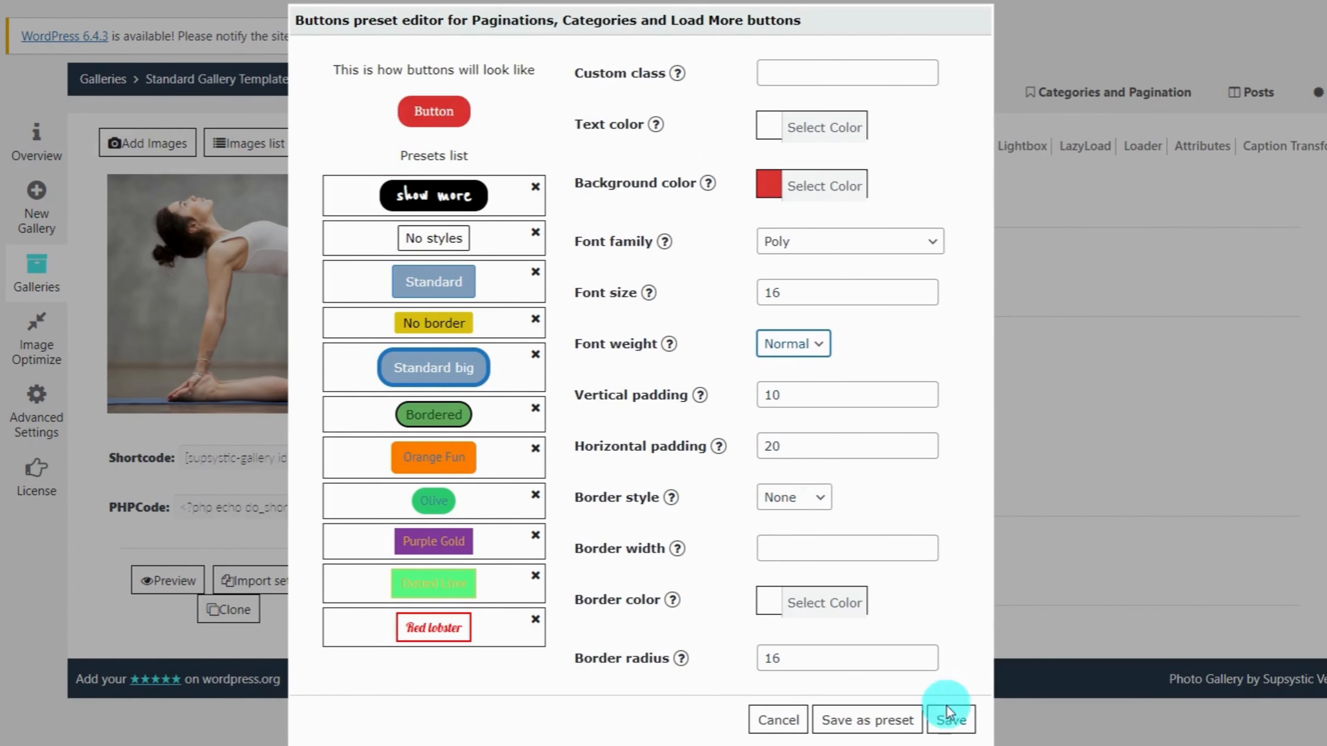
Save the customized button style and test the gallery's pagination by switching between pages 2 and 1.
{"action": "left_click", "coordinate": [950, 720]}
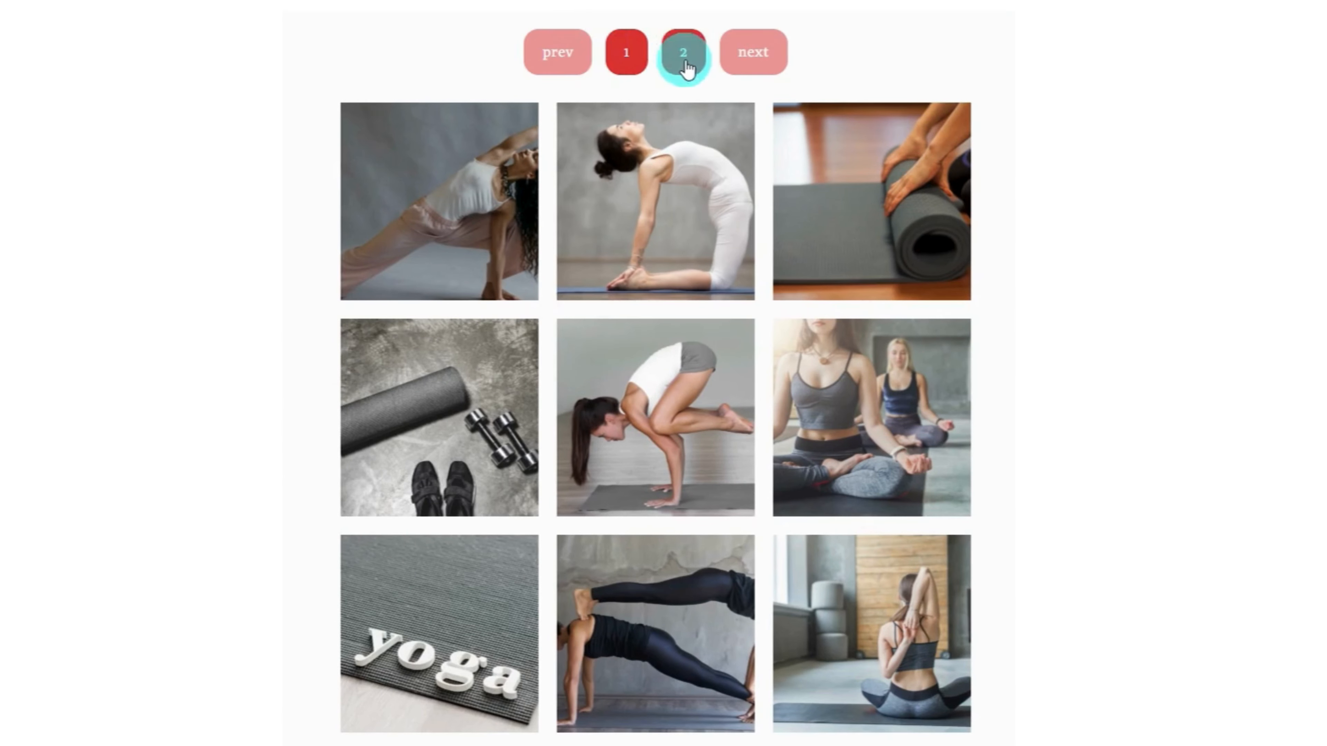
{"action": "left_click", "coordinate": [684, 50]}
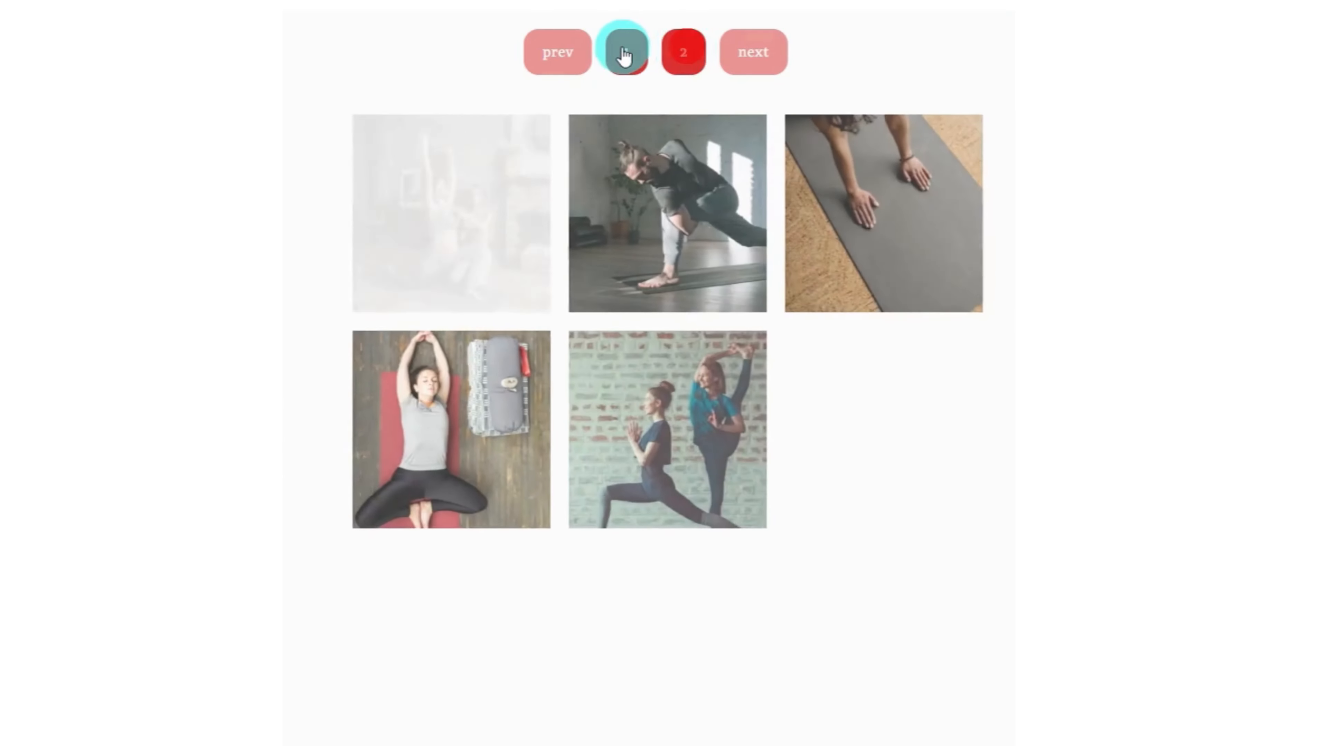
{"action": "left_click", "coordinate": [626, 52]}
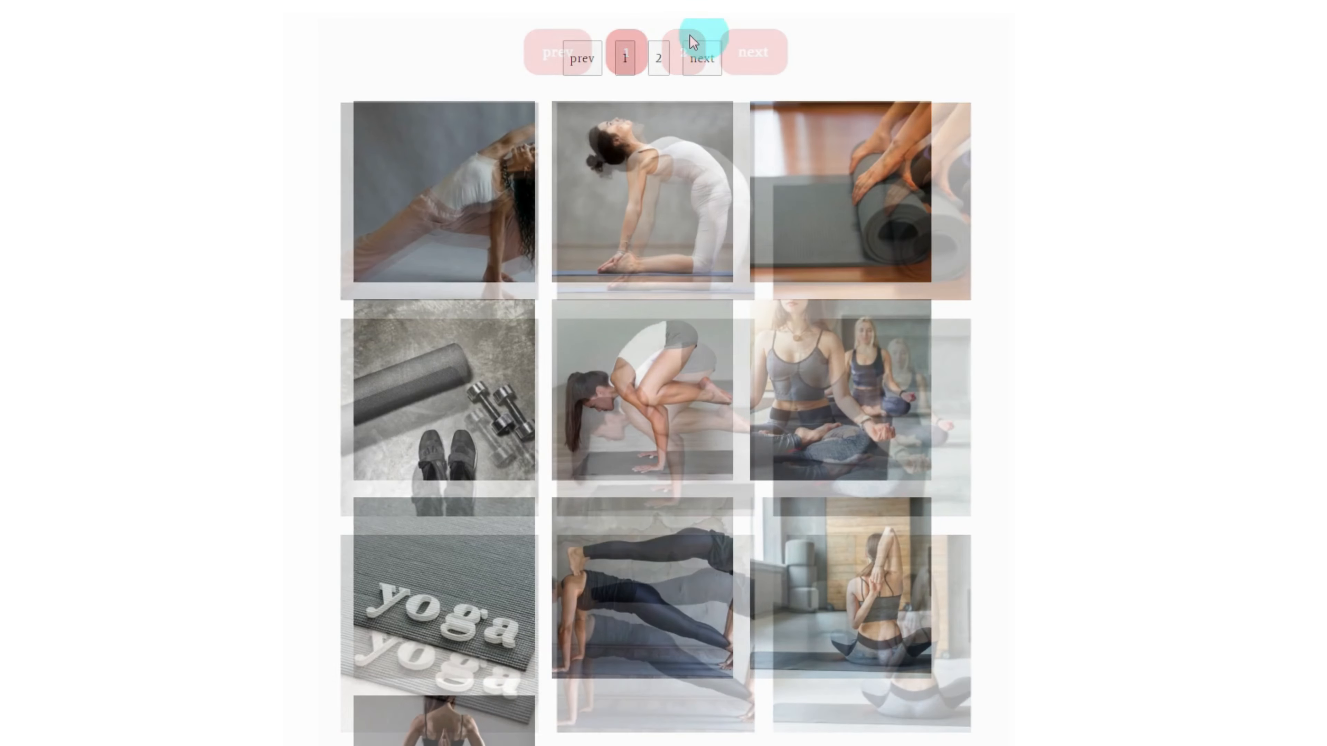
{"action": "left_click", "coordinate": [657, 56]}
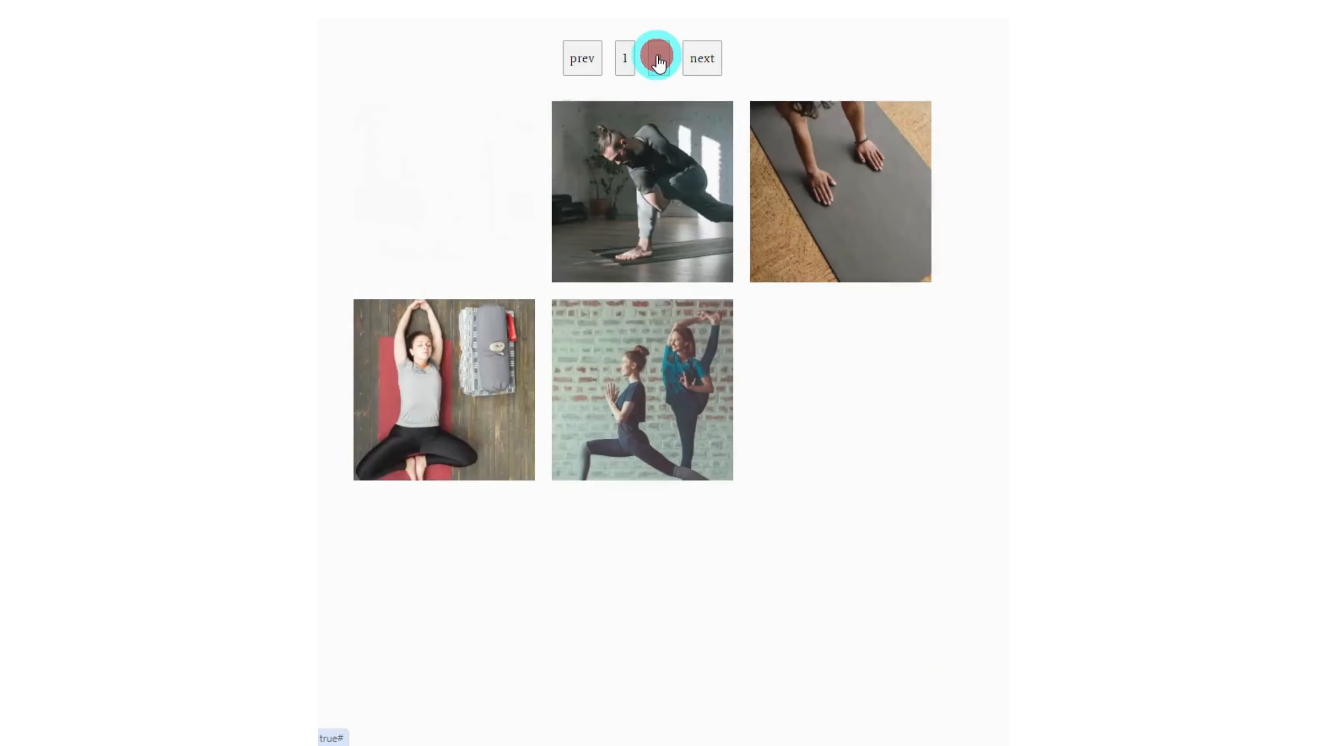
{"action": "left_click", "coordinate": [629, 60]}
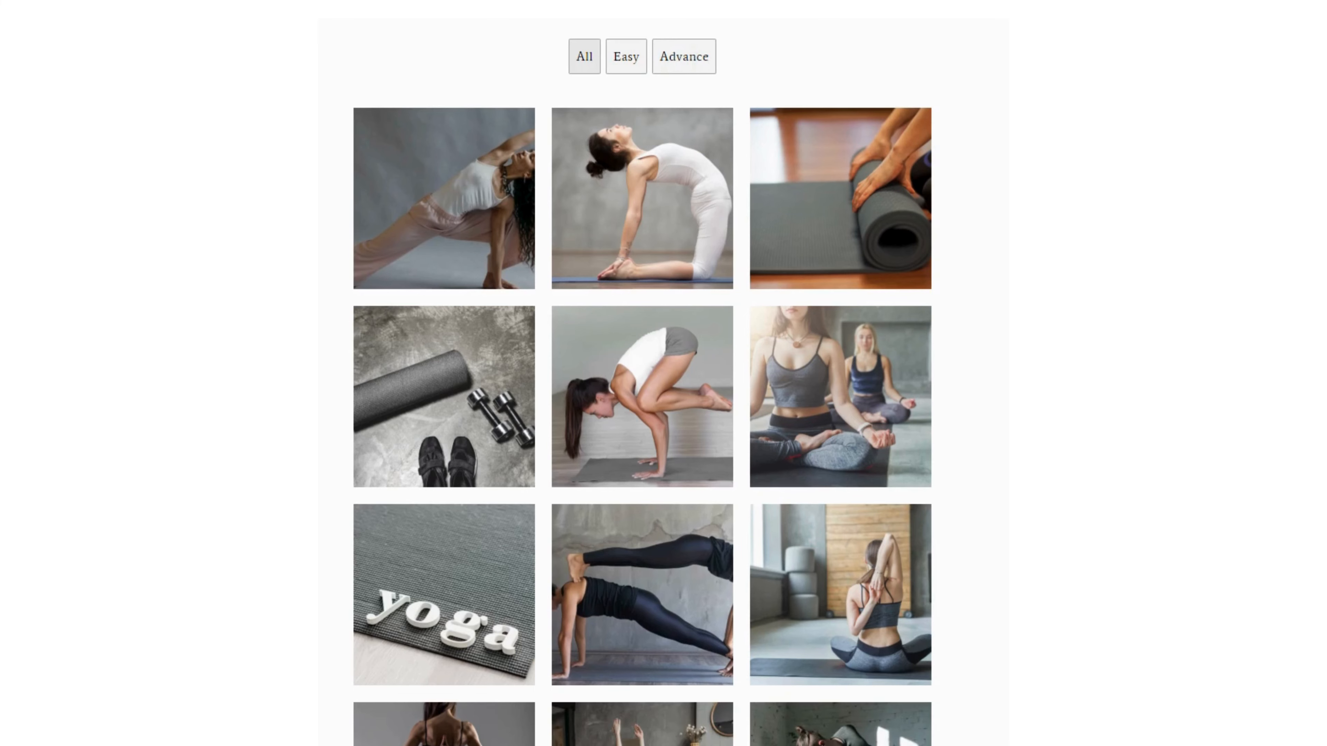
Test the gallery's category filters by showing the Advance images, the Easy images, and finally All.
{"action": "left_click", "coordinate": [698, 64]}
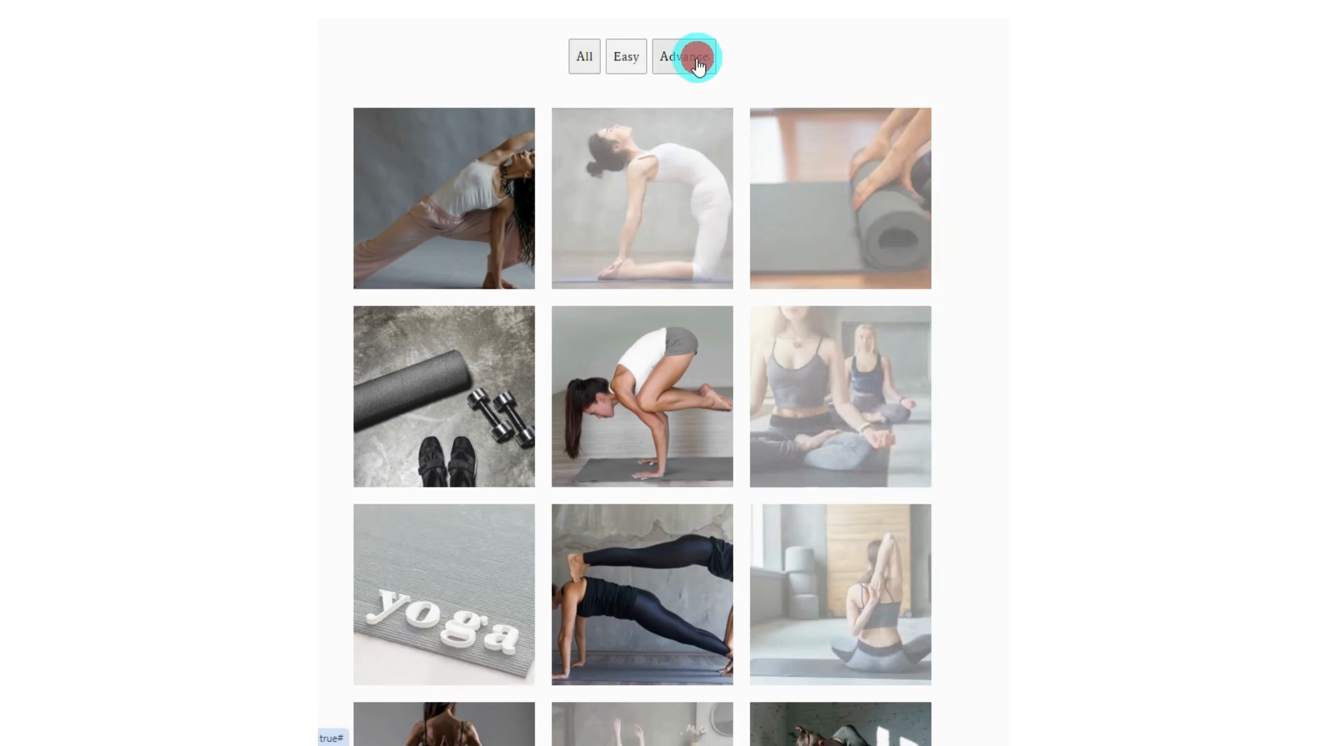
{"action": "left_click", "coordinate": [633, 65]}
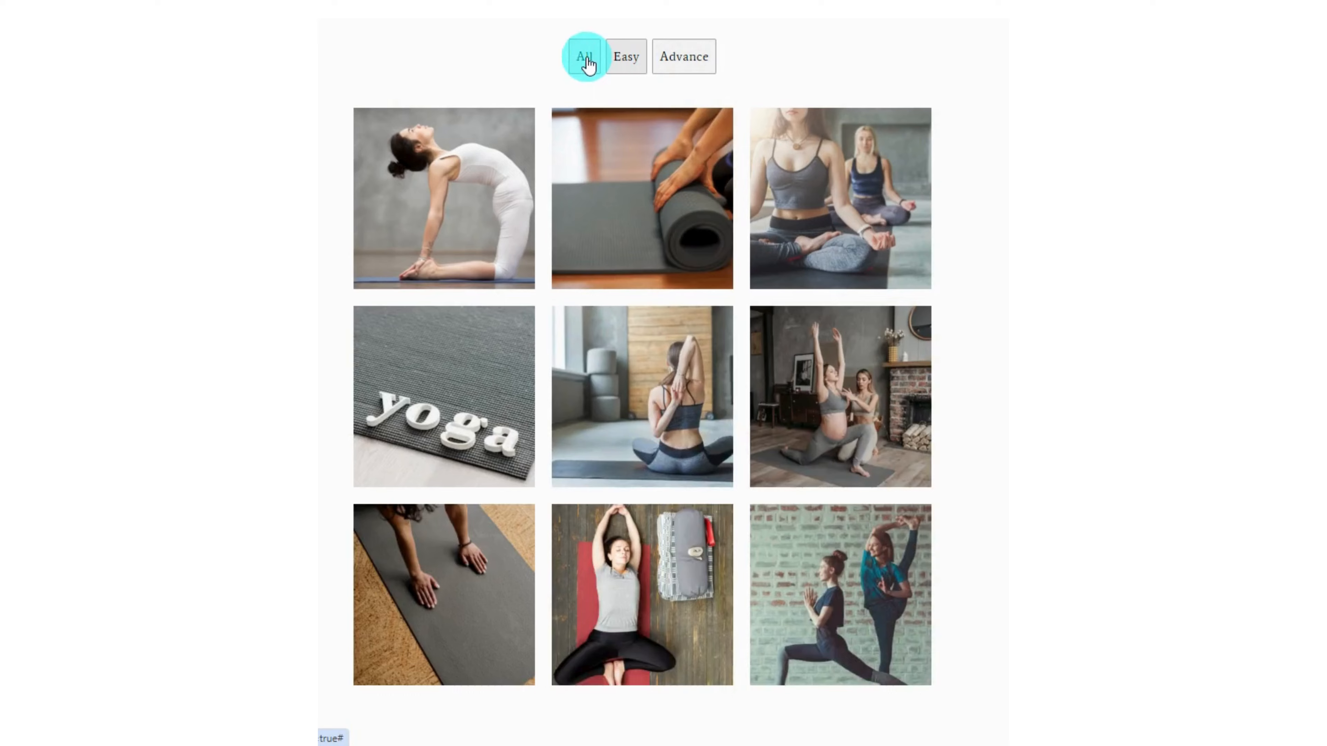
{"action": "left_click", "coordinate": [587, 64]}
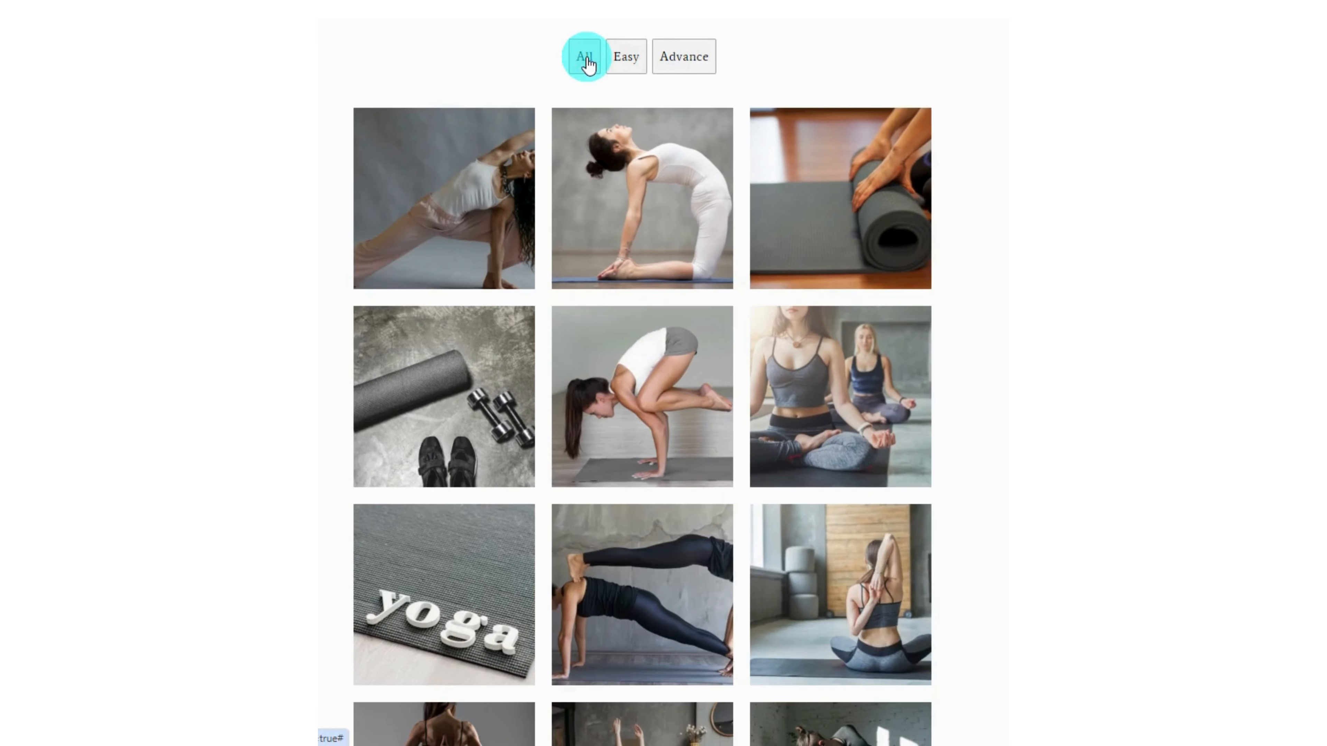